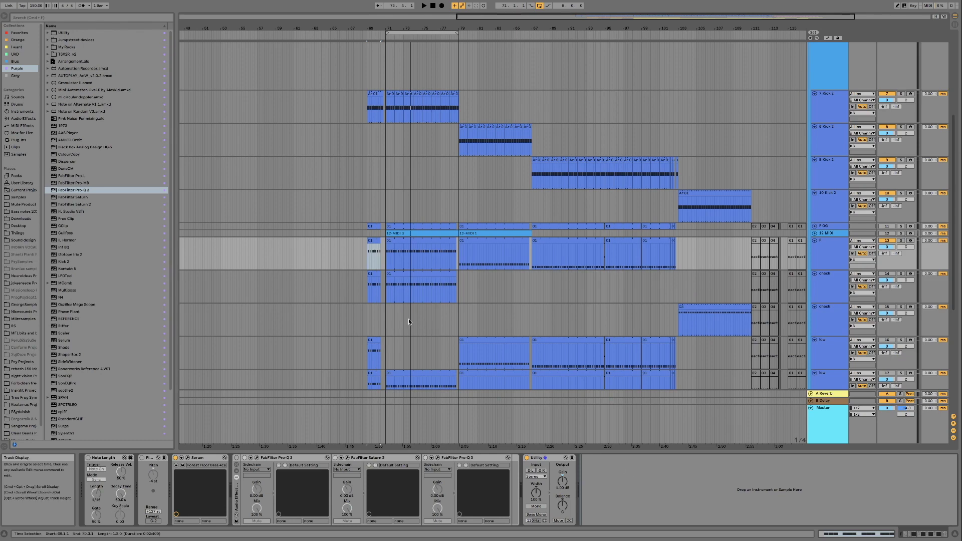
Inspect the device chains of track F, the KB group and its parent group
click(832, 255)
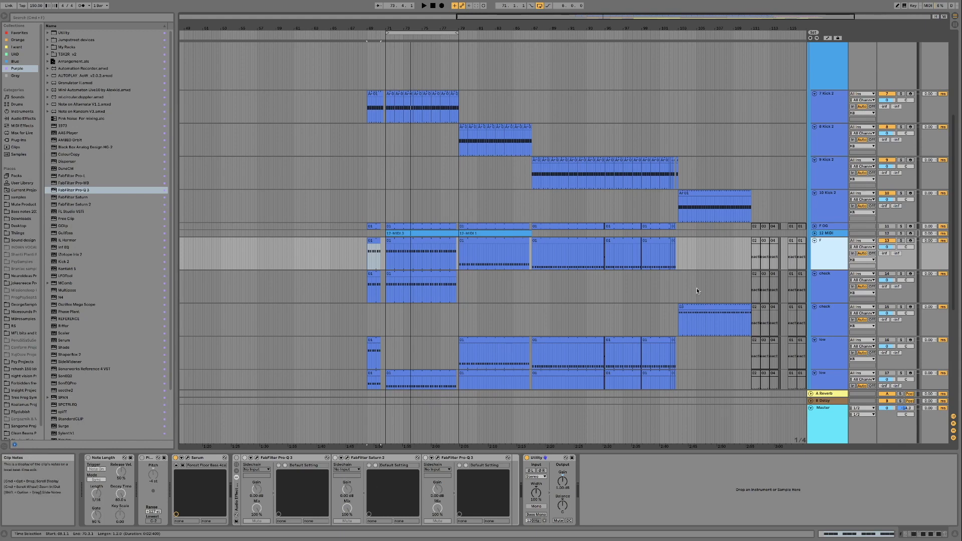
scroll(822, 100, up, 2)
click(822, 101)
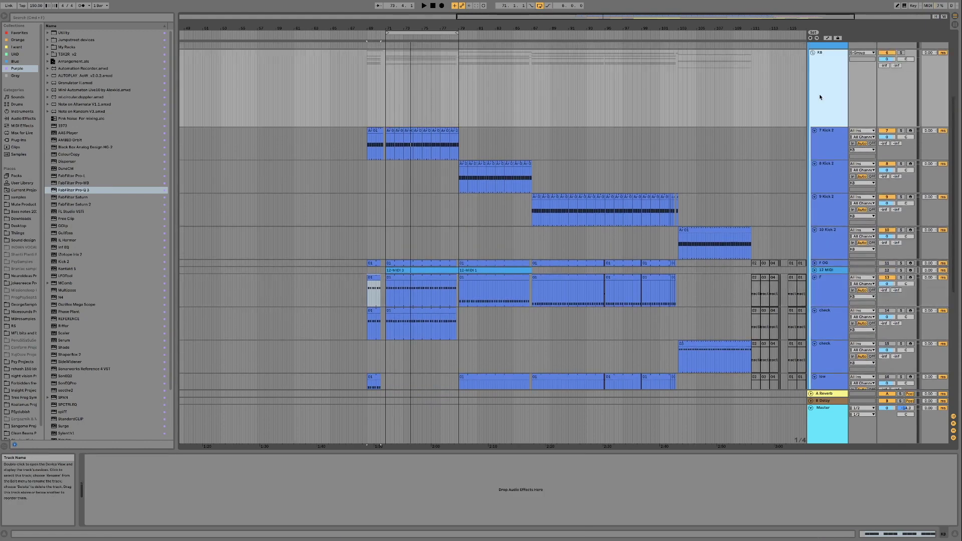
scroll(820, 95, up, 5)
click(827, 116)
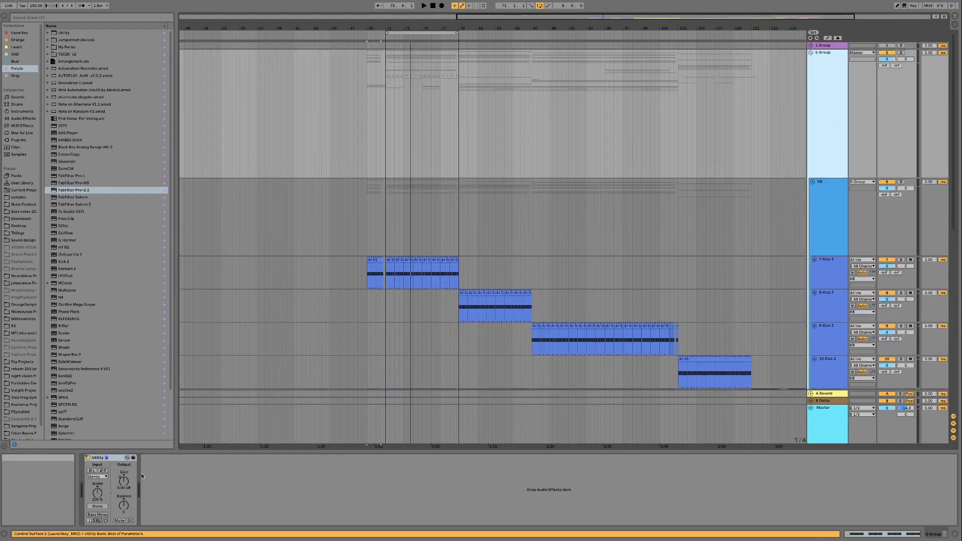
scroll(598, 272, down, 1)
scroll(598, 272, down, 10)
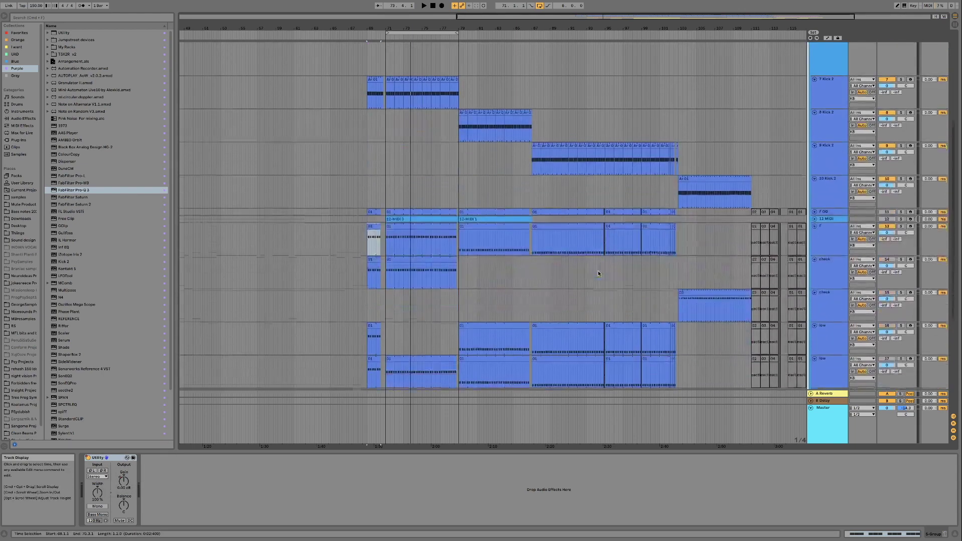
click(824, 237)
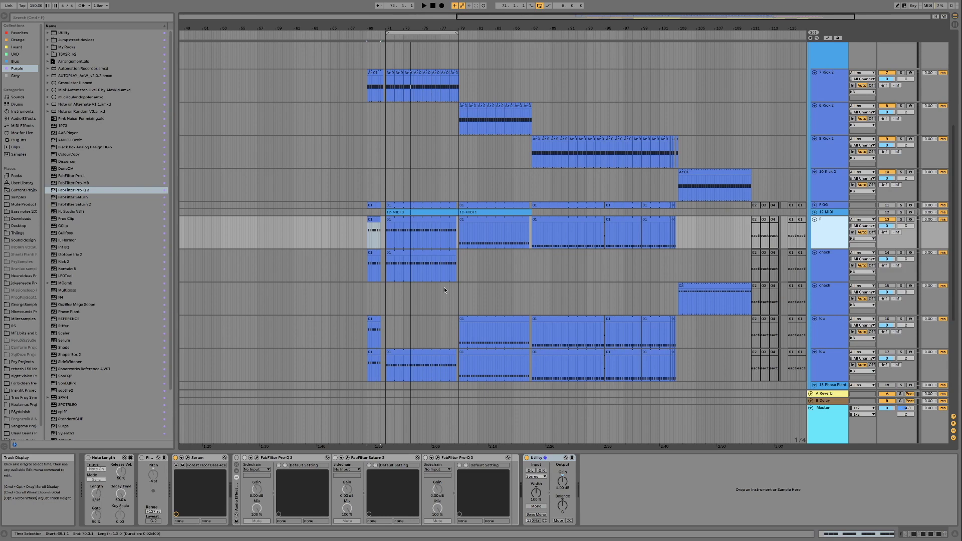
Play the arrangement with the loop switched off to hear the bass sections beyond the looped region, ending with track F selected
click(371, 221)
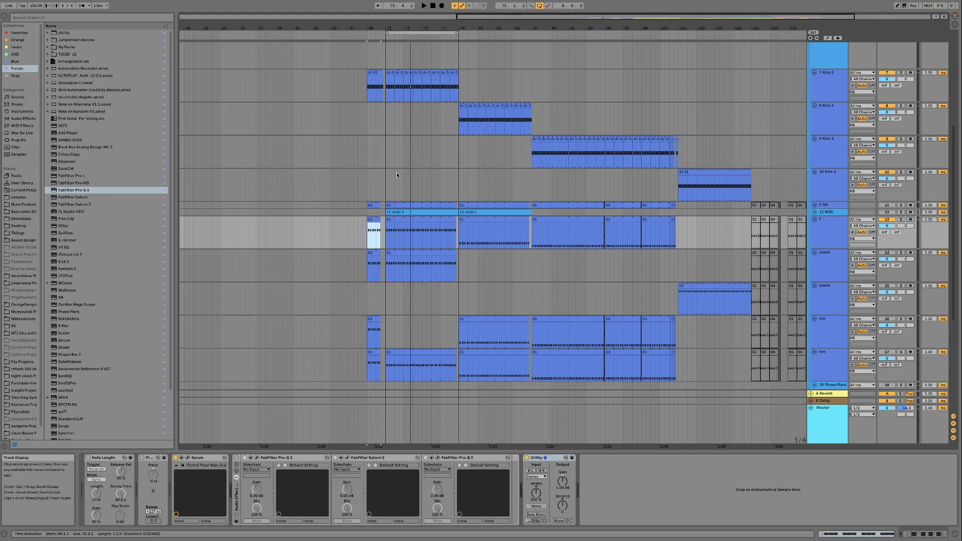
click(372, 220)
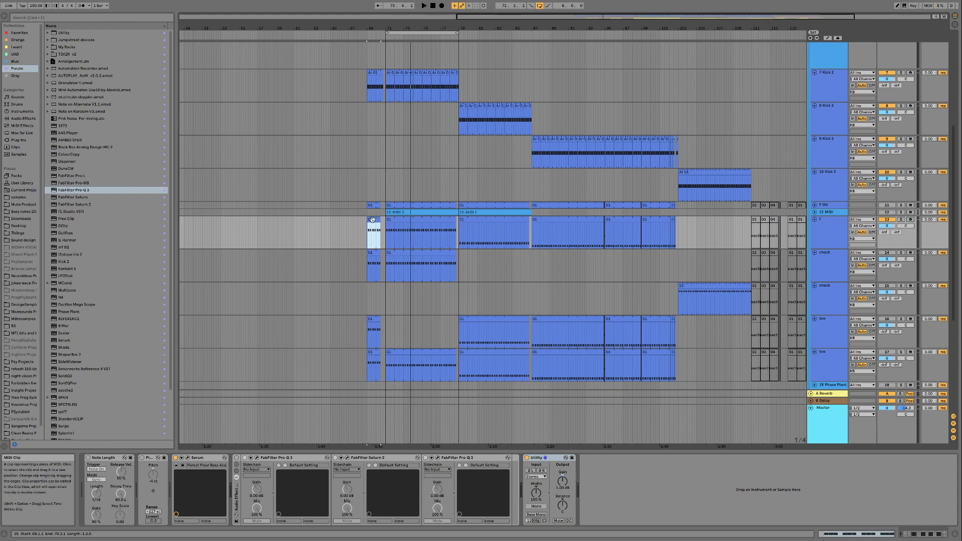
key(space)
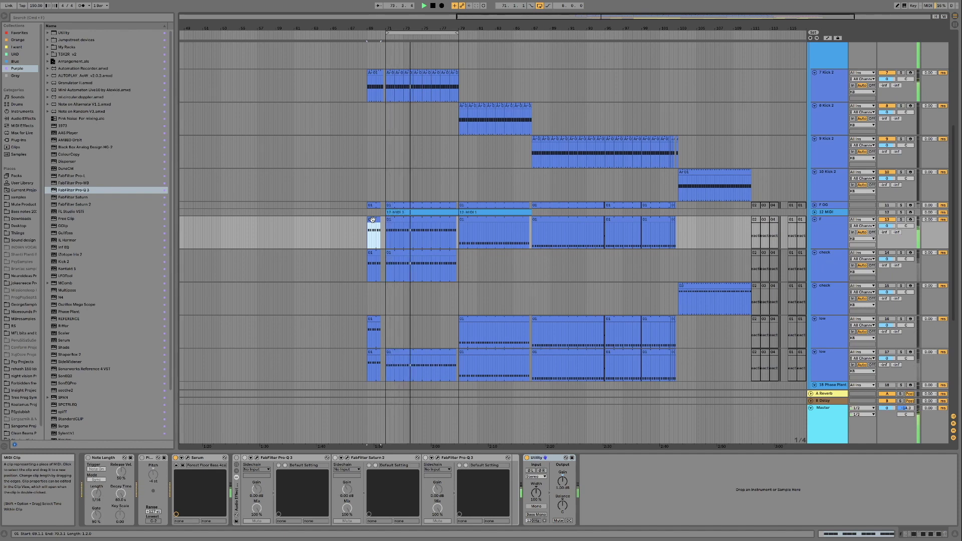
click(541, 6)
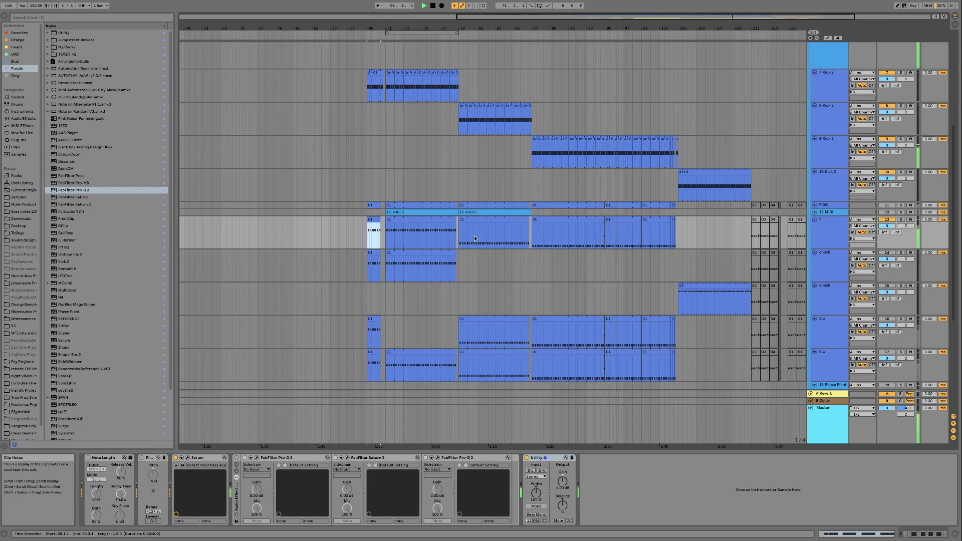
click(827, 233)
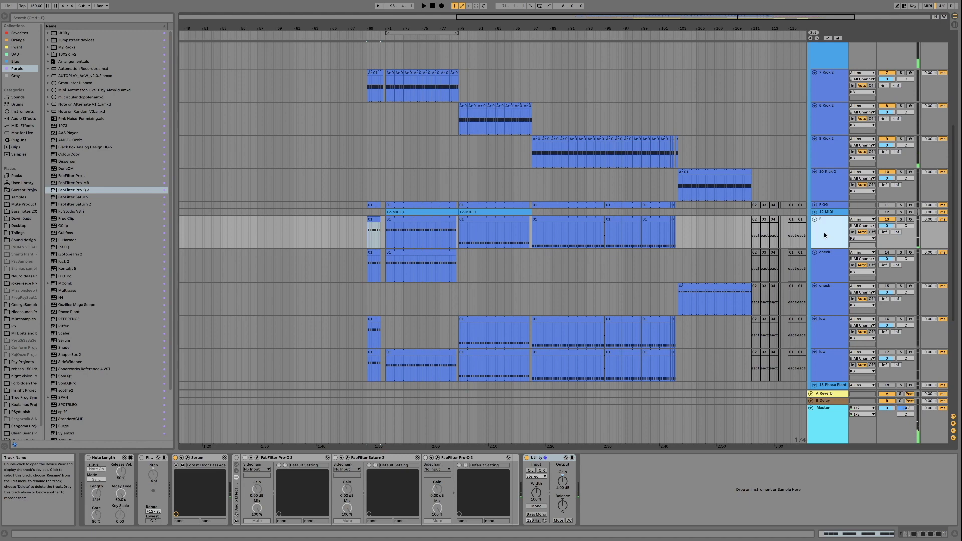
Show the Serum instrument of track F and loop its bass clip starting at bar 71
click(188, 458)
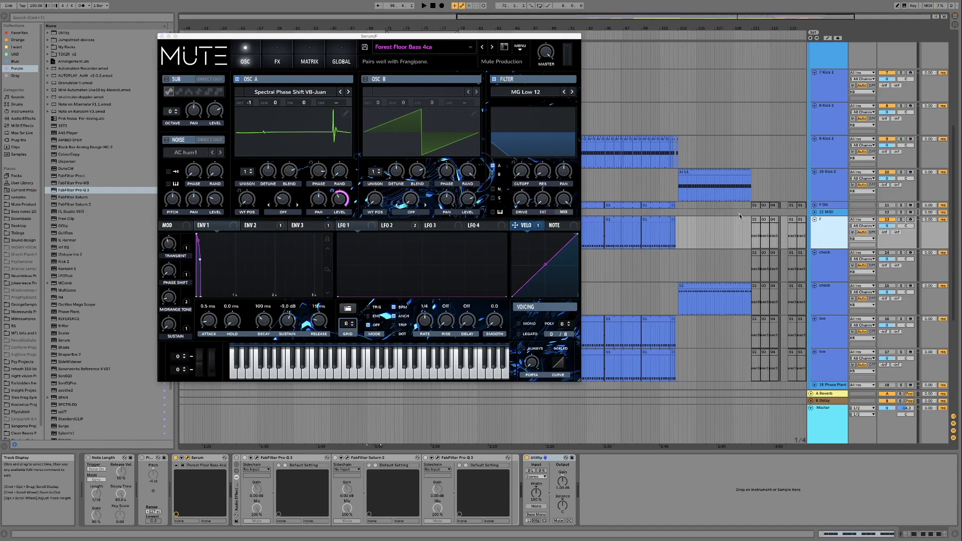
drag(436, 38, 709, 145)
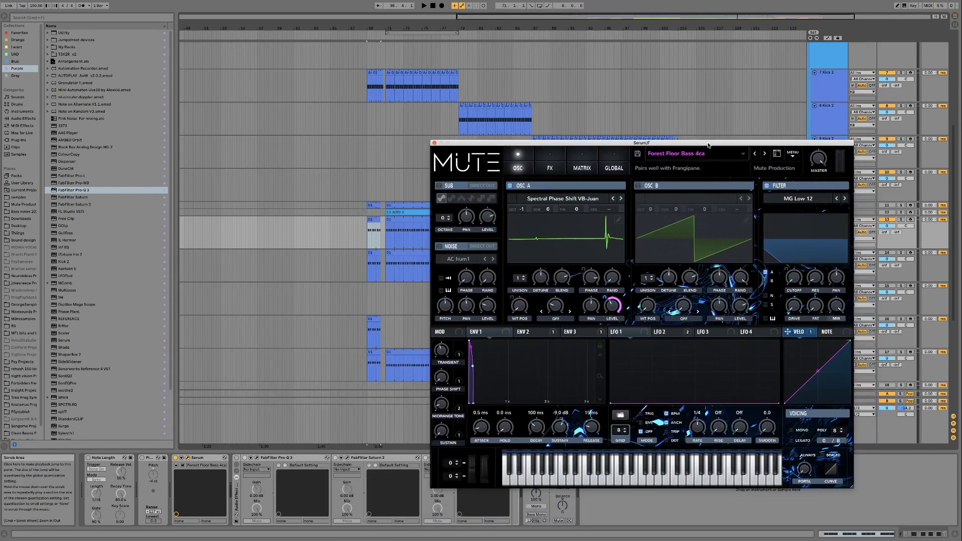
click(393, 222)
key(super+l)
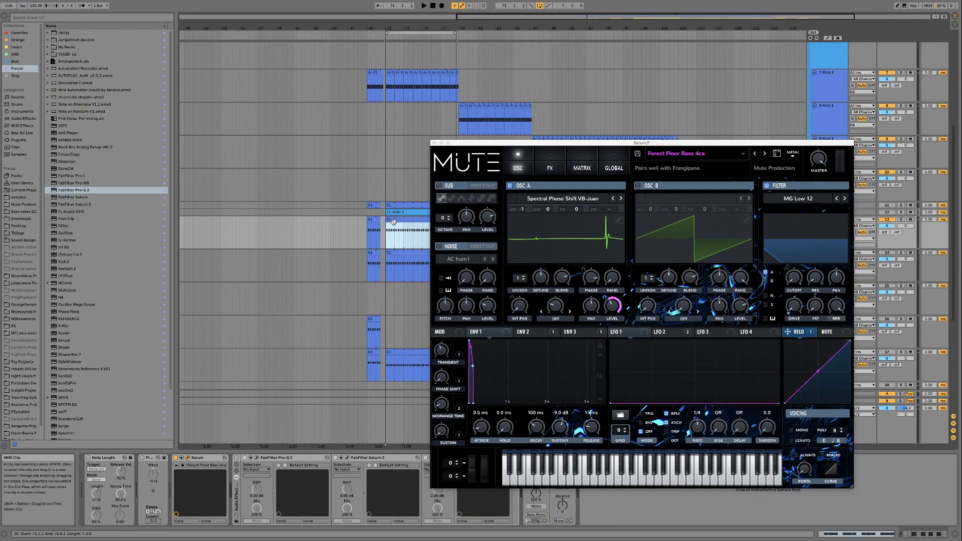
Solo the KB group and reposition the Serum window clear of the track controls
scroll(903, 106, up, 5)
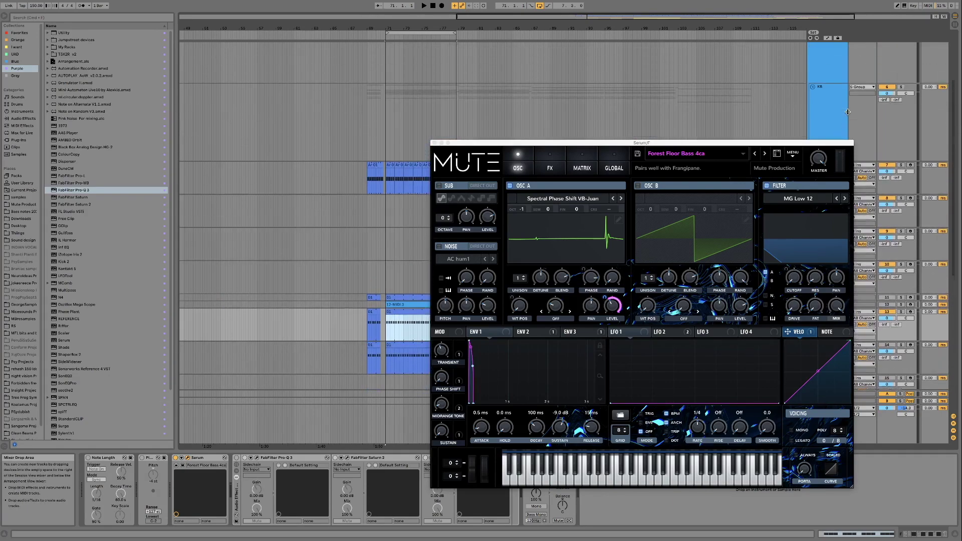
click(902, 100)
drag(501, 144, 335, 99)
Play the soloed loop and audition Serum's Transient macro on the bass
key(space)
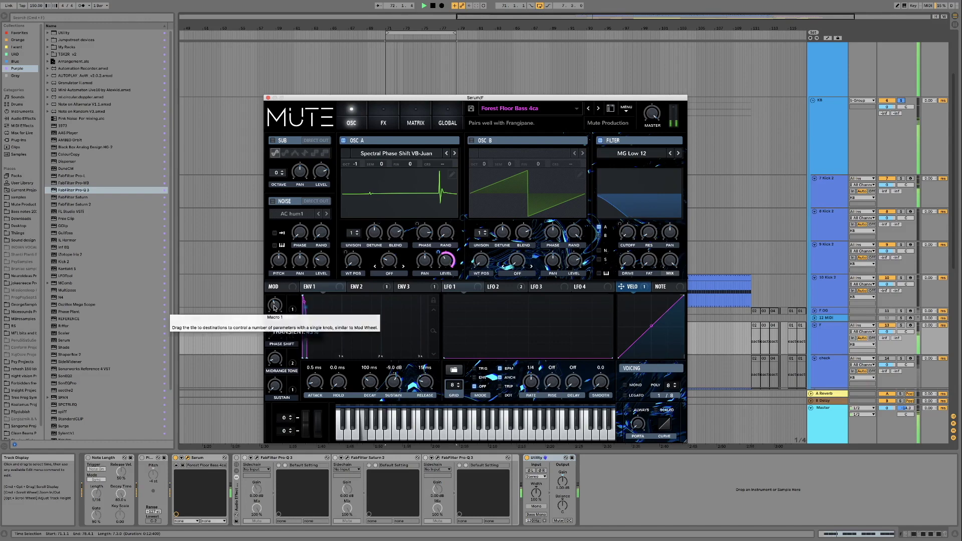
key(space)
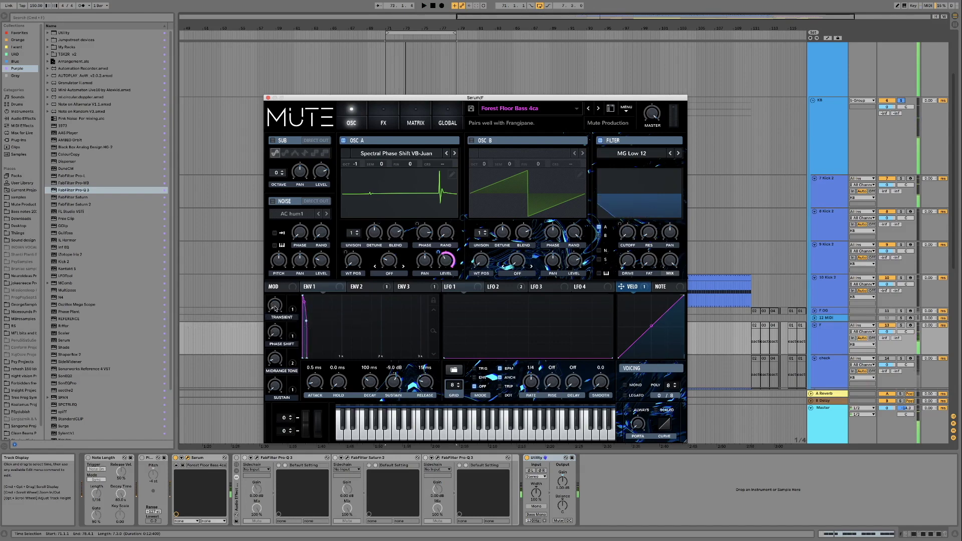
key(space)
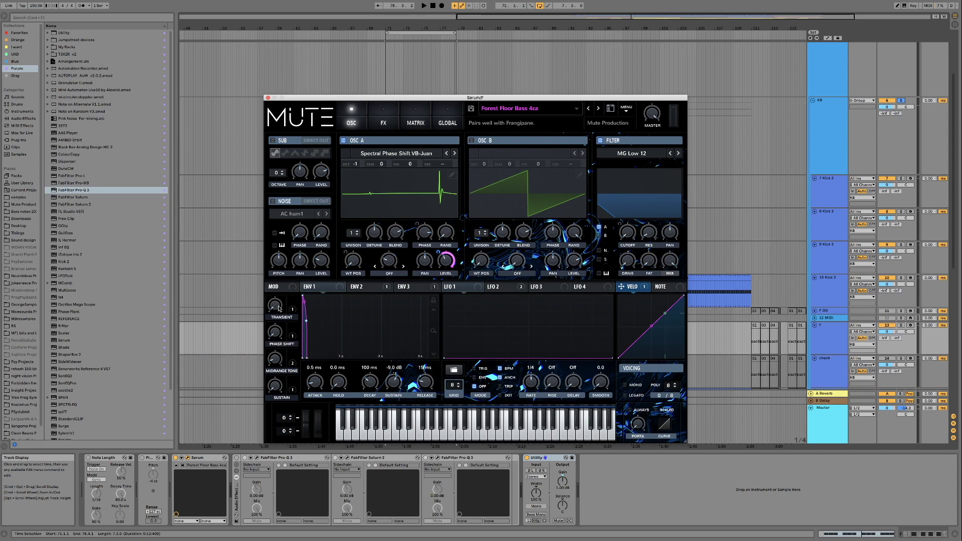
click(277, 309)
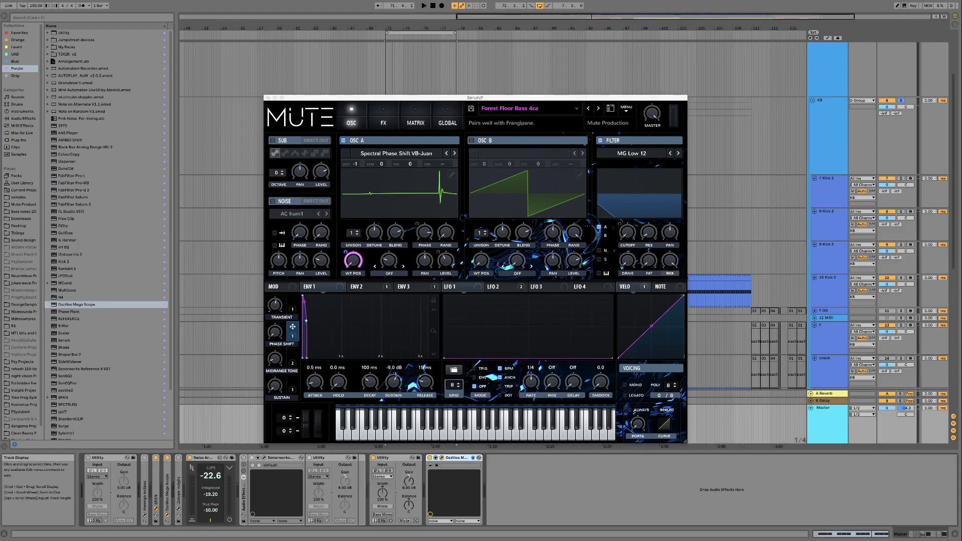
Arrange Serum and the Oszillos Mega Scope side by side, toggle the OMS 1 channel's visibility and enlarge the scope
drag(476, 185, 632, 128)
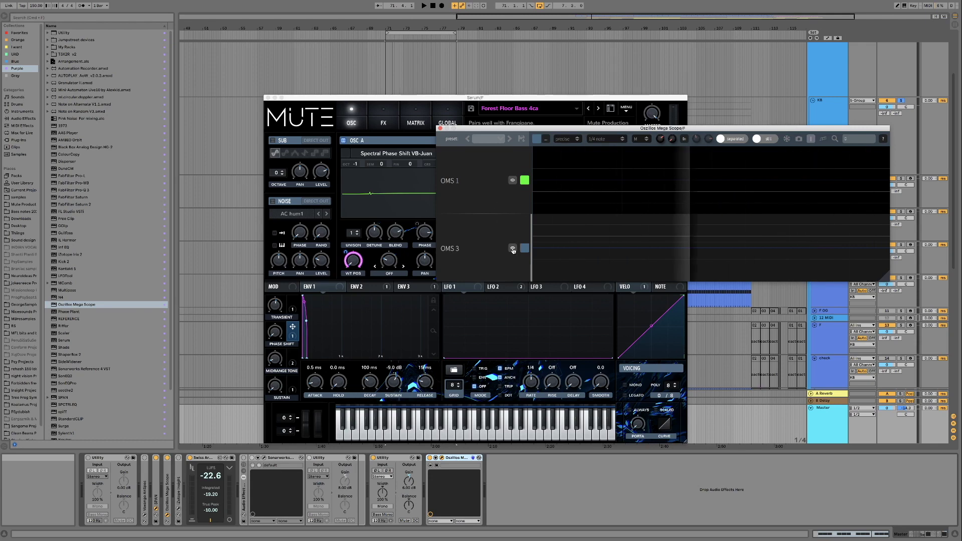
click(513, 180)
drag(507, 98, 288, 71)
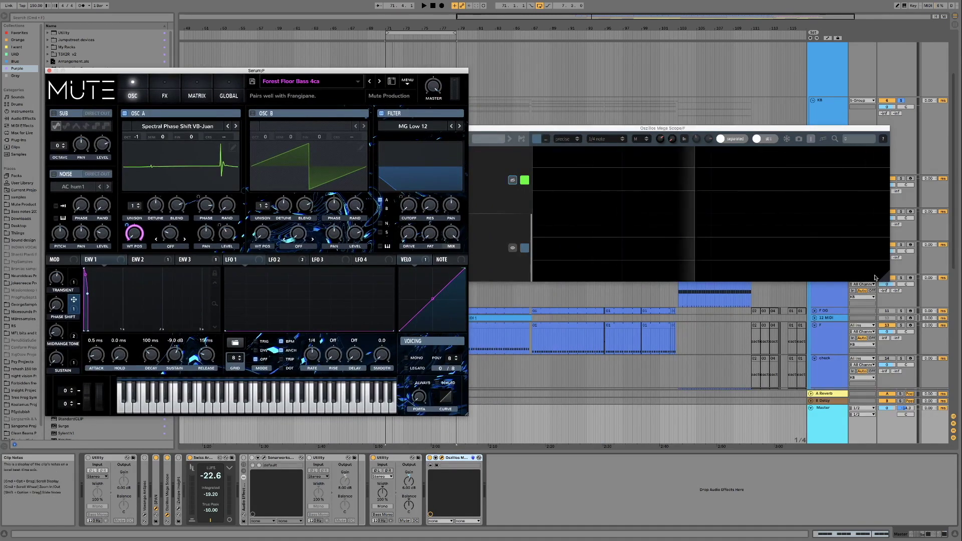
drag(886, 277, 961, 399)
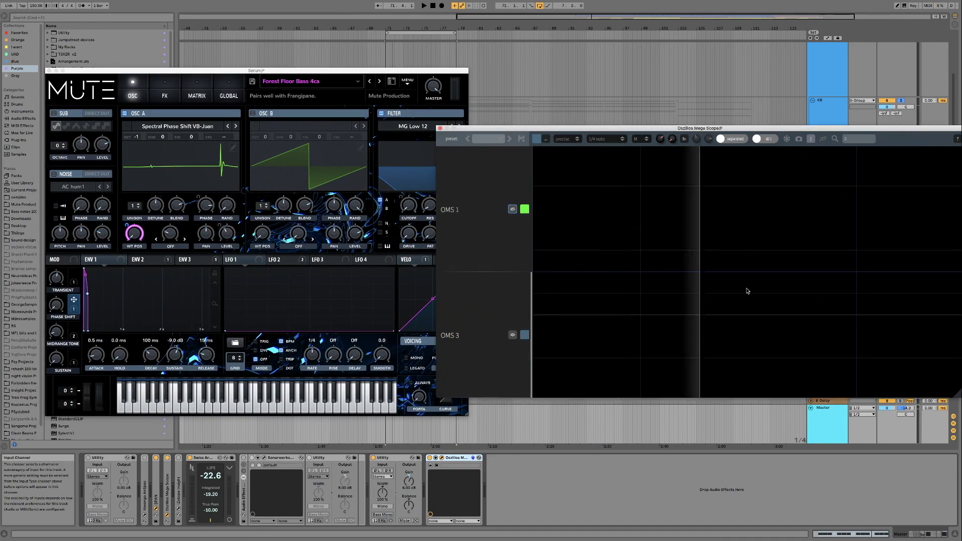
drag(312, 72, 270, 60)
Play the loop and switch the scope's drawing mode to fast to view the kick and bass waveform
key(space)
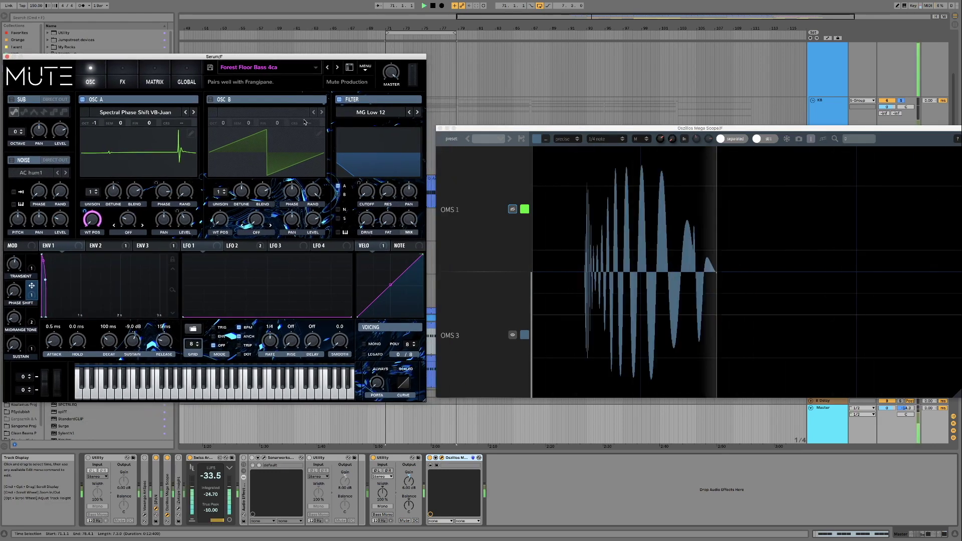
click(567, 139)
click(569, 163)
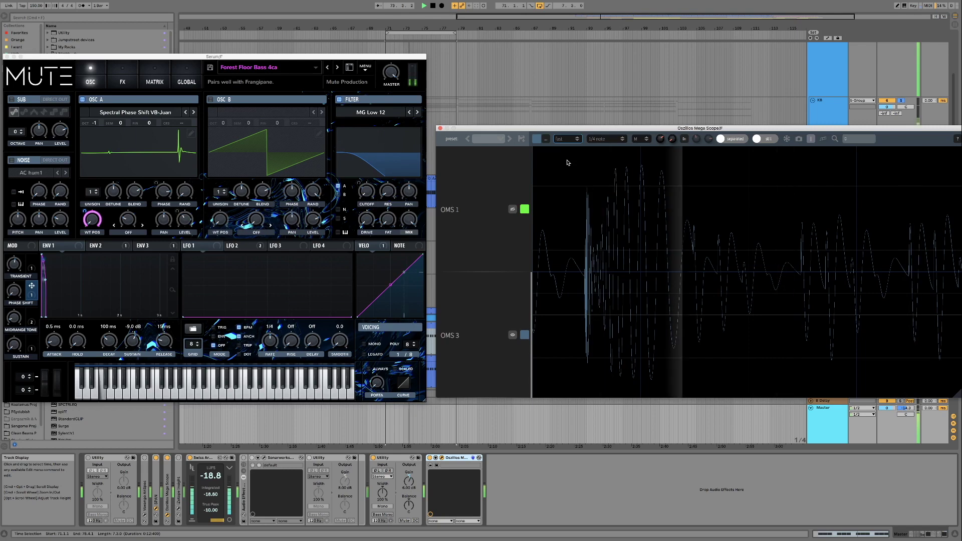
key(space)
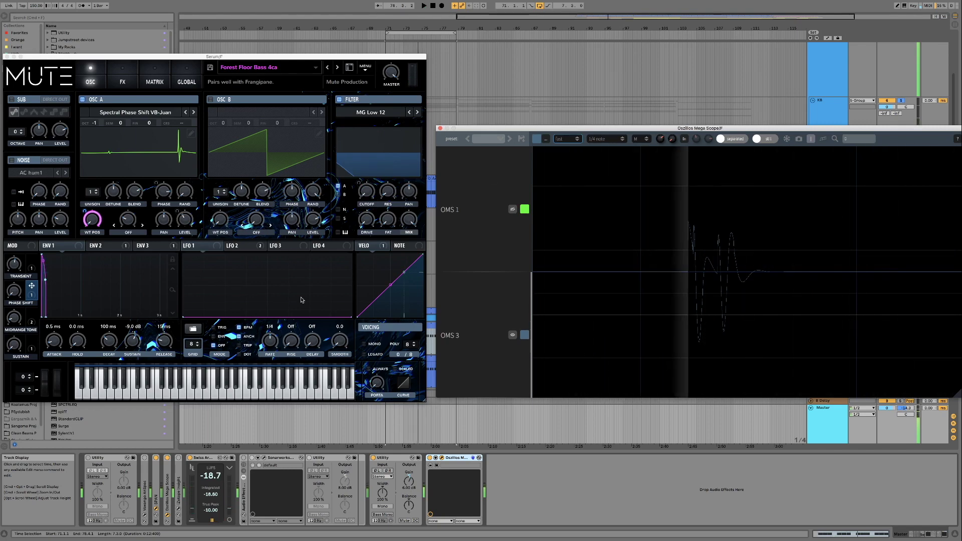
Mute the Utility following the scope on the master and adjust Serum's Phase Shift macro while watching the looped waveform
click(404, 521)
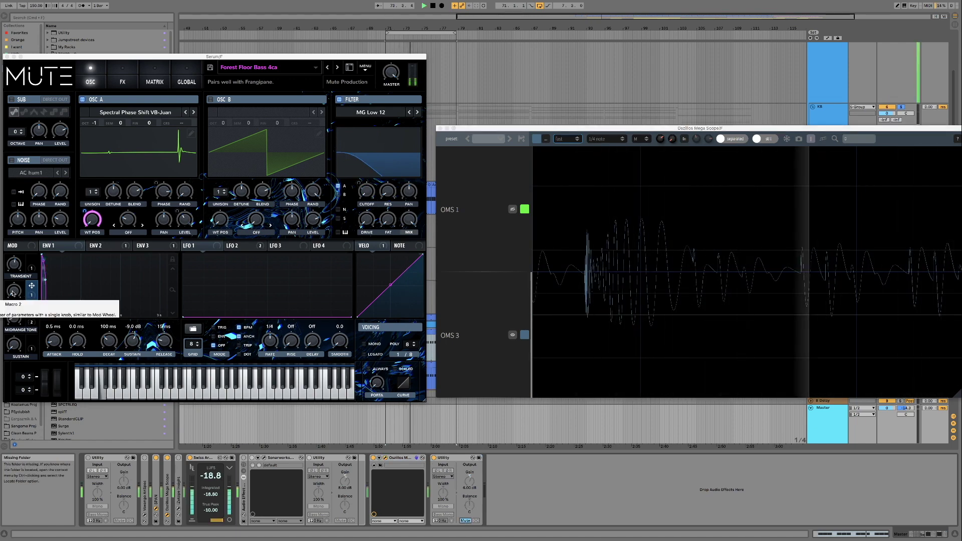
mouse_move(14, 292)
mouse_down()
mouse_move(15, 241)
mouse_move(10, 293)
mouse_up()
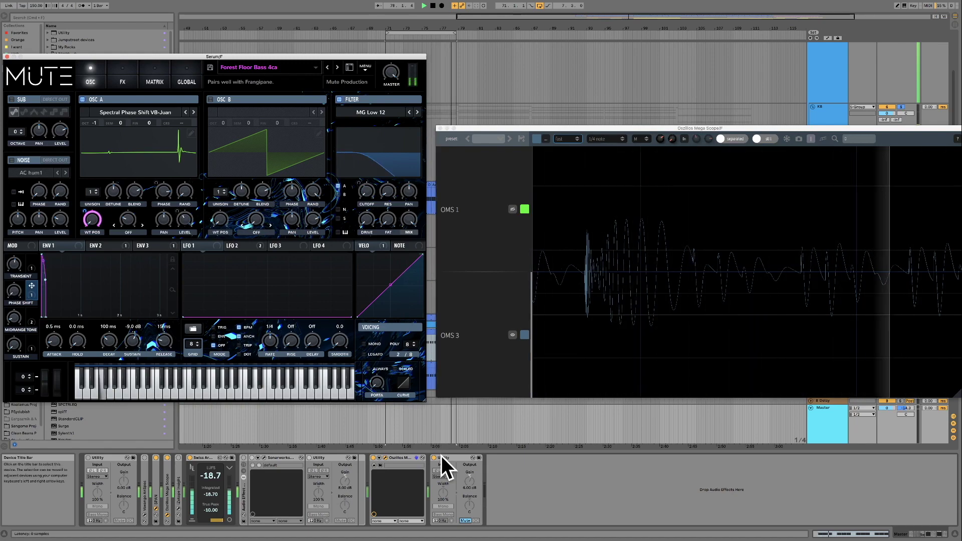
key(space)
click(401, 459)
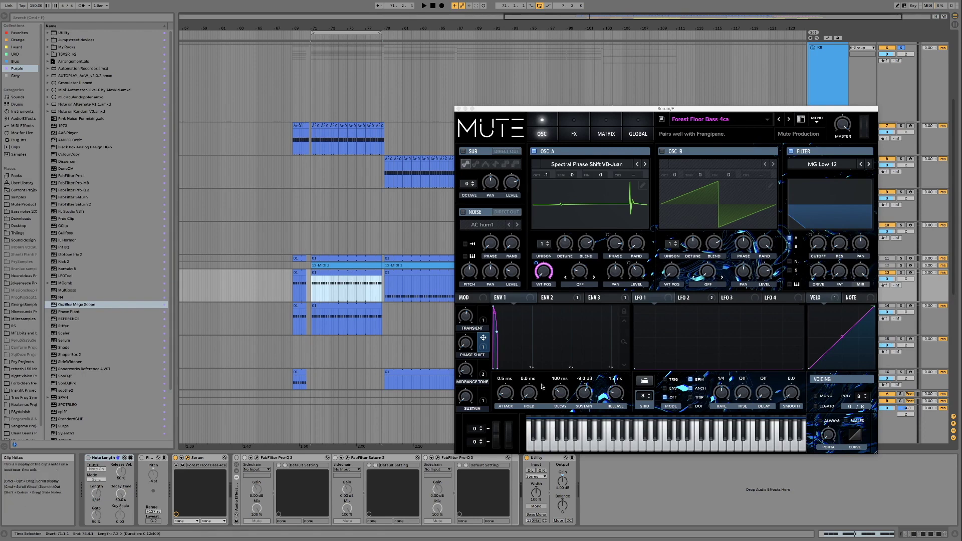
Adjust Serum's Midrange Tone macro while the looped bass clip plays
click(470, 368)
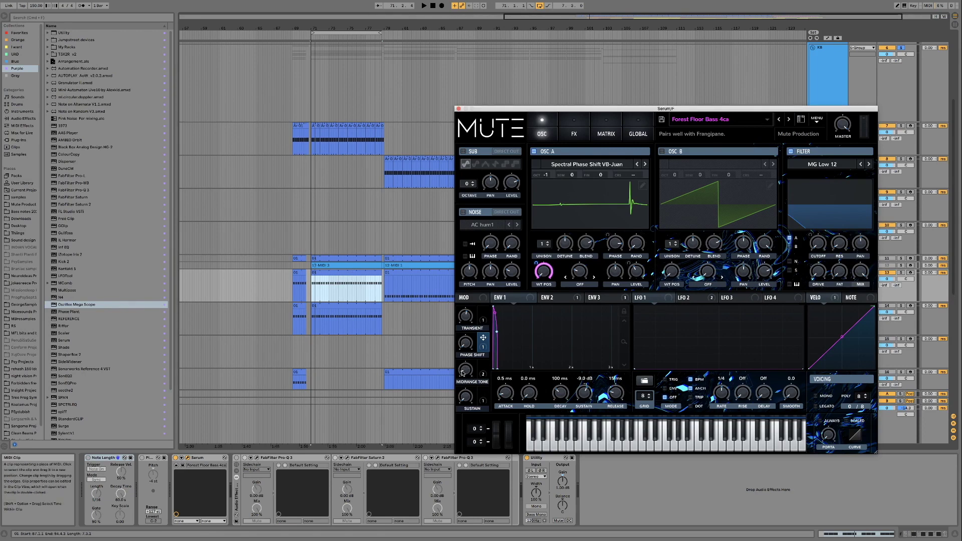
drag(468, 370, 461, 389)
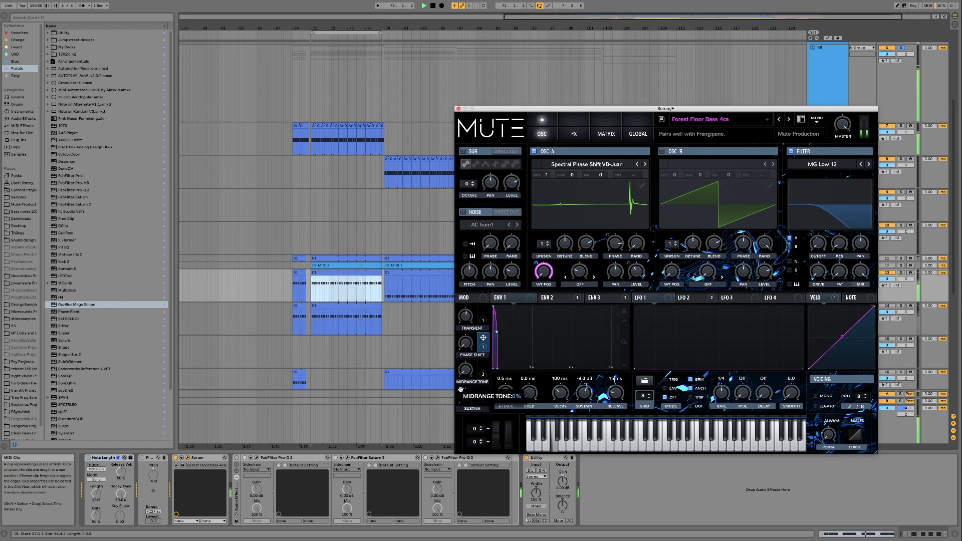
drag(461, 389, 460, 389)
key(space)
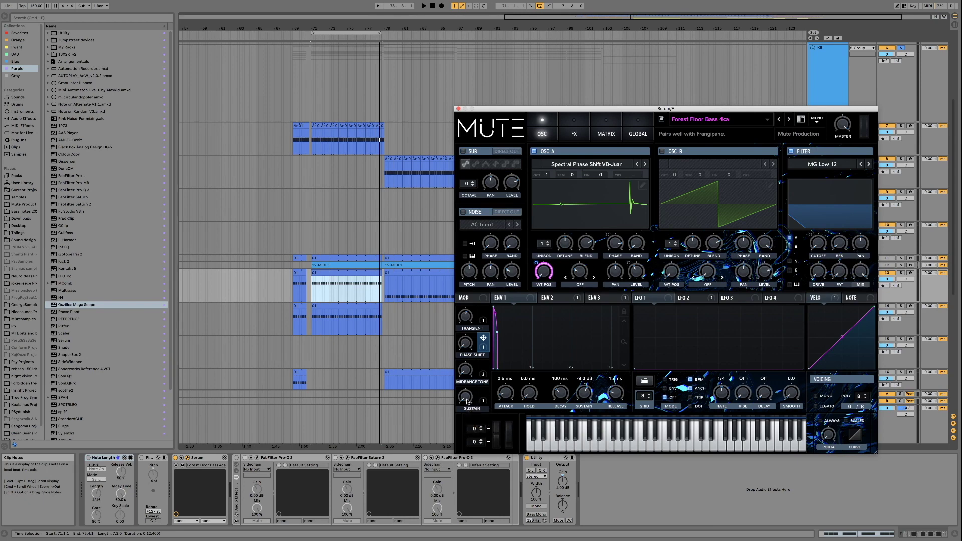
Play the loop and adjust Serum's Sustain macro to hear its effect on the bass
key(space)
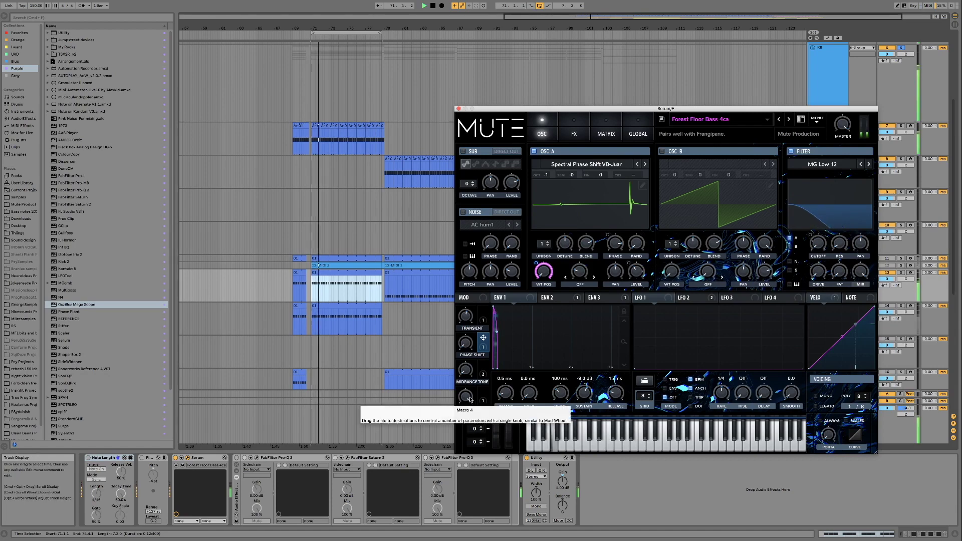
drag(466, 396, 467, 367)
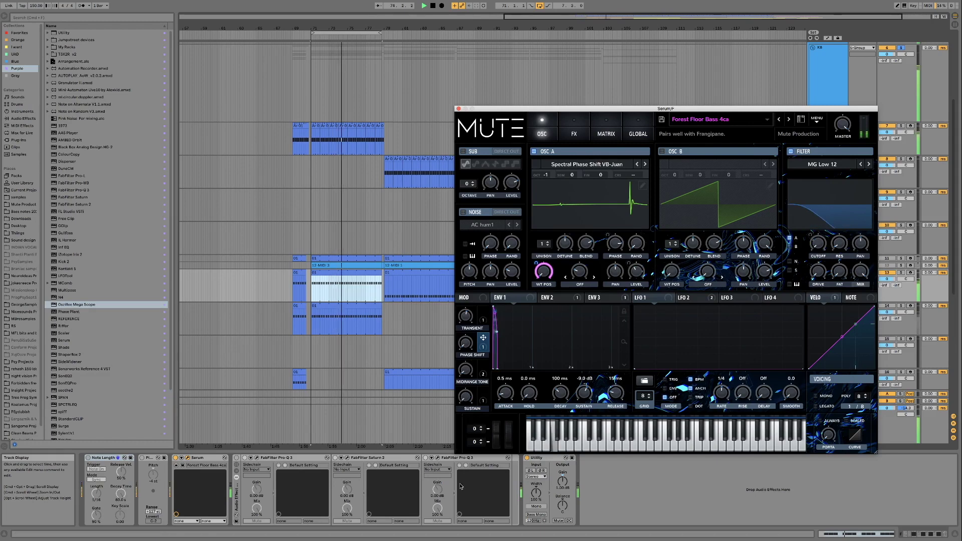
key(space)
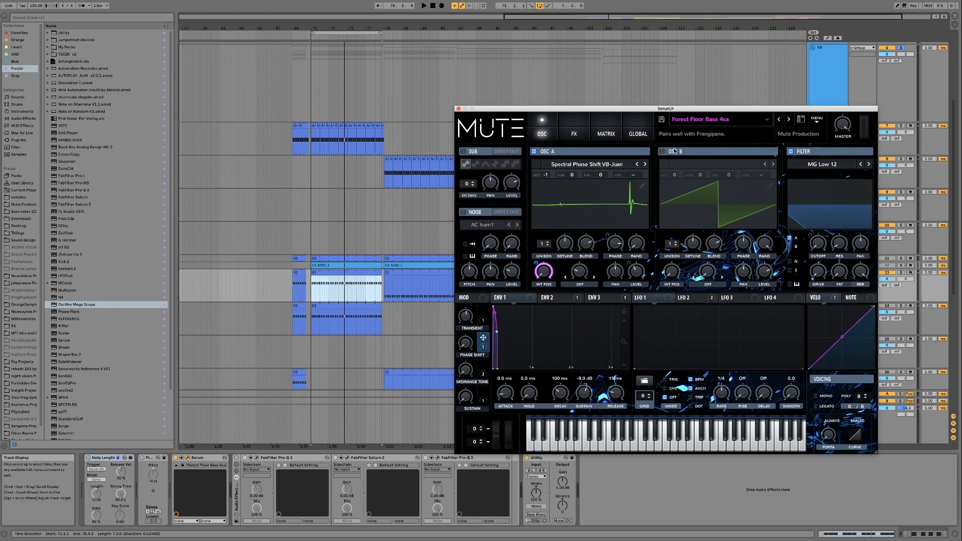
Close the Serum window, deactivate track F and activate the check track directly below it
drag(694, 110, 592, 93)
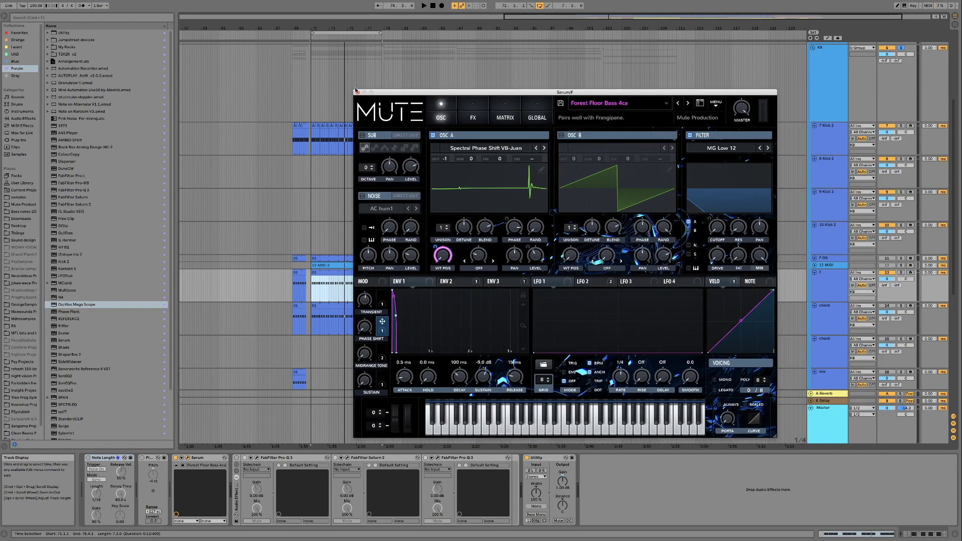
click(357, 93)
scroll(490, 245, down, 3)
click(888, 225)
click(887, 257)
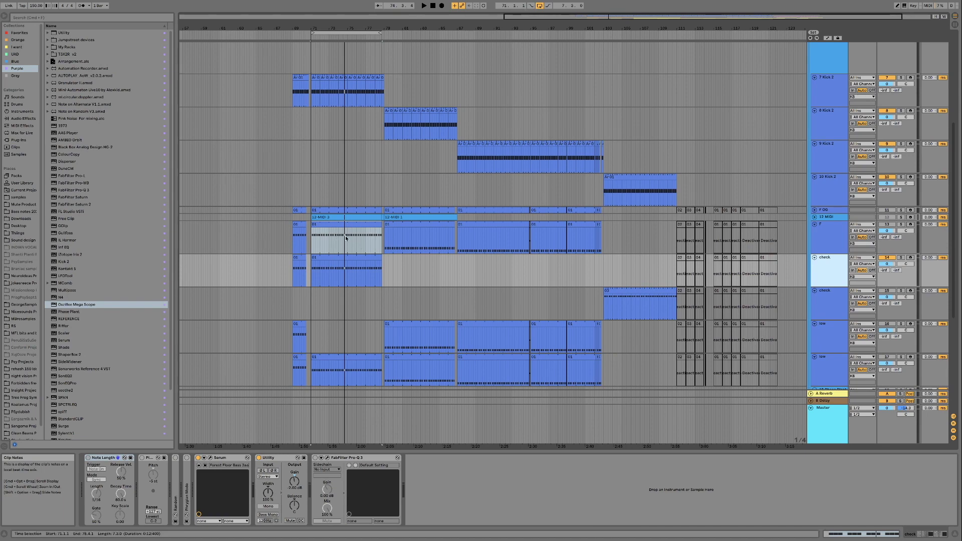
Open Serum on the upper check track, move its window off the clips and select that track's bass clip at bar 71
click(210, 458)
drag(659, 196, 587, 133)
click(357, 258)
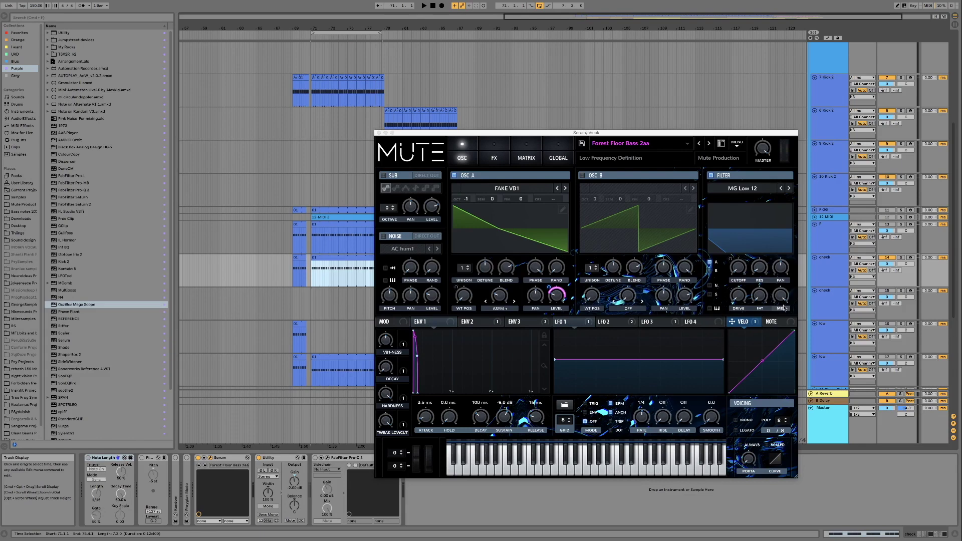
click(825, 277)
click(335, 257)
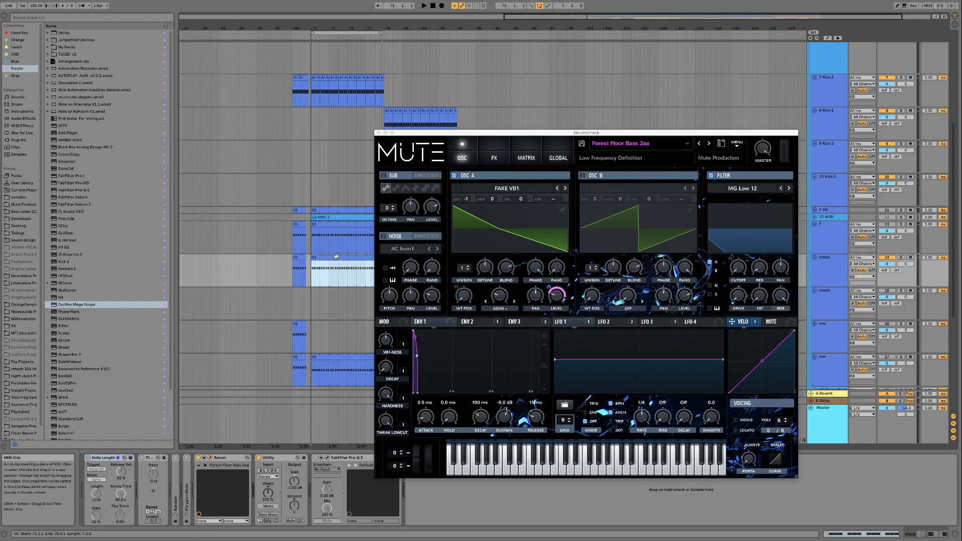
drag(466, 136, 456, 129)
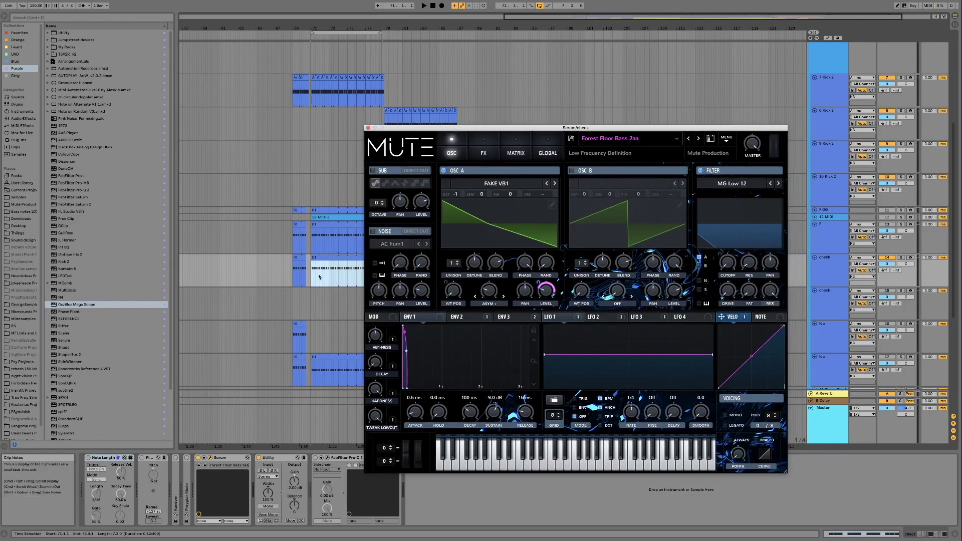
Audition the looped bass clip on the upper check track while adjusting Serum's VB1-ness and Decay macros
key(space)
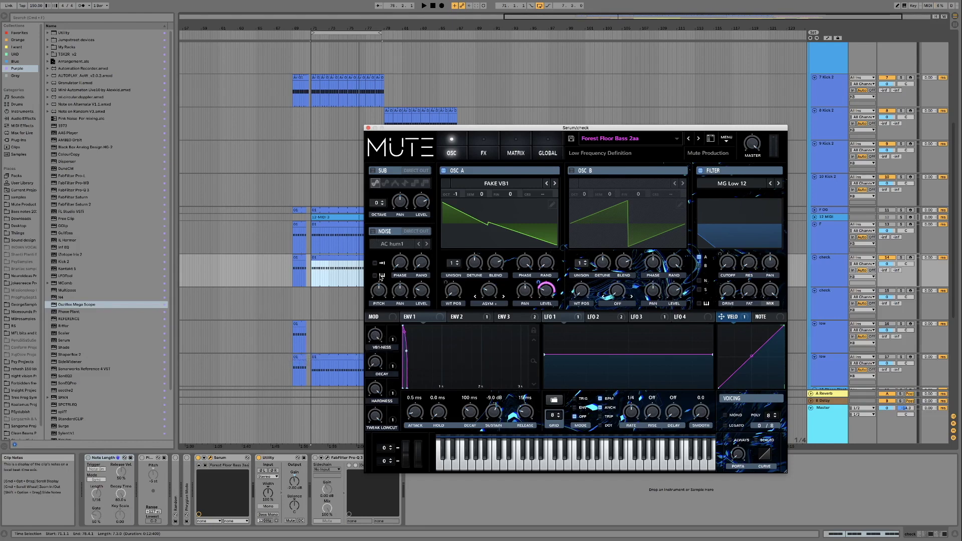
key(space)
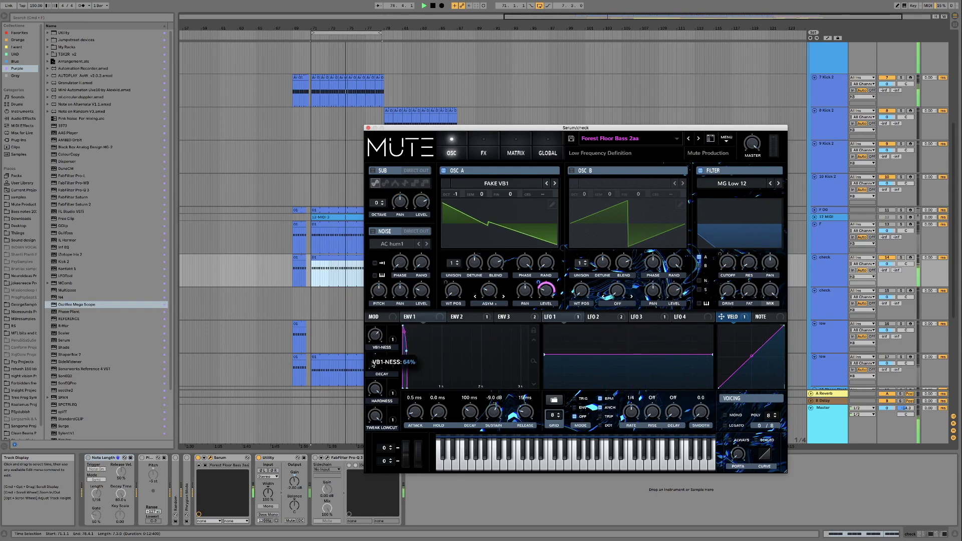
drag(376, 334, 369, 417)
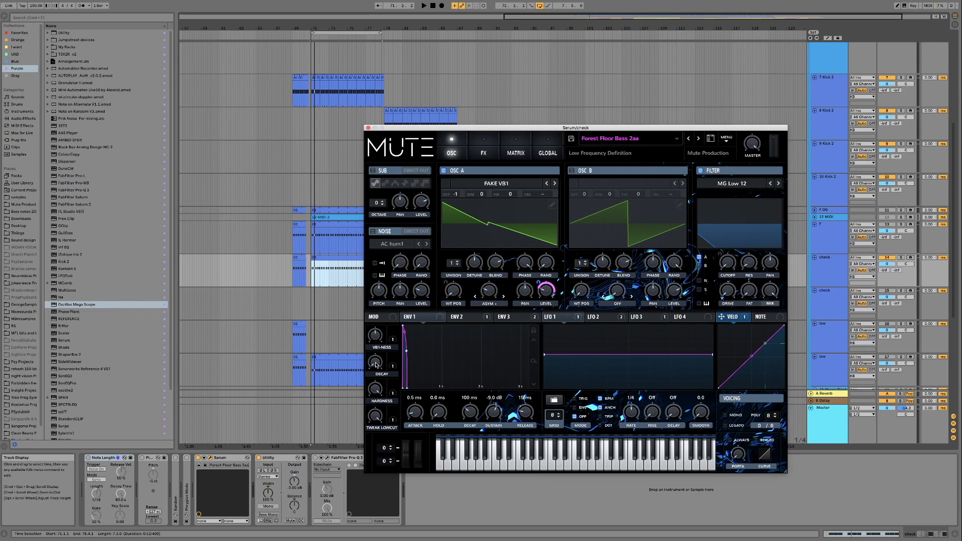
key(space)
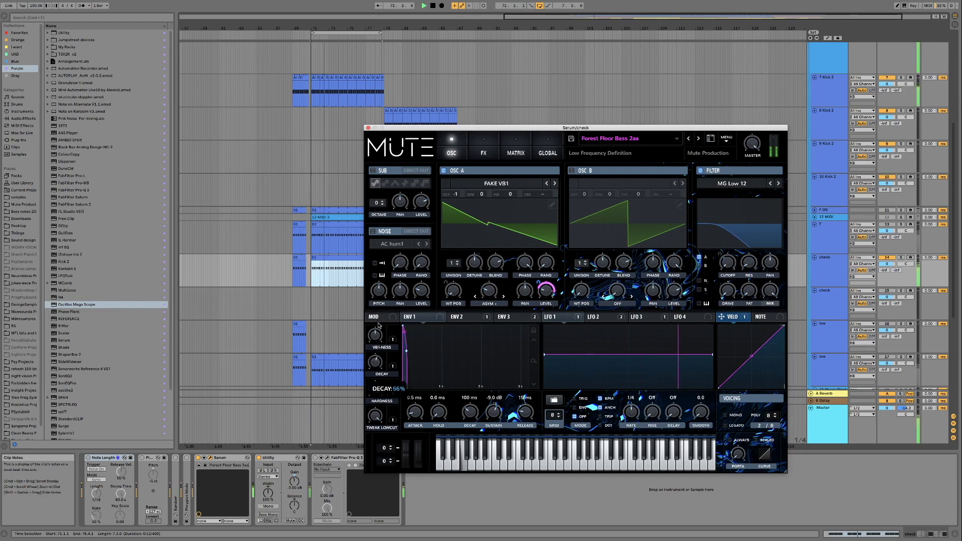
key(space)
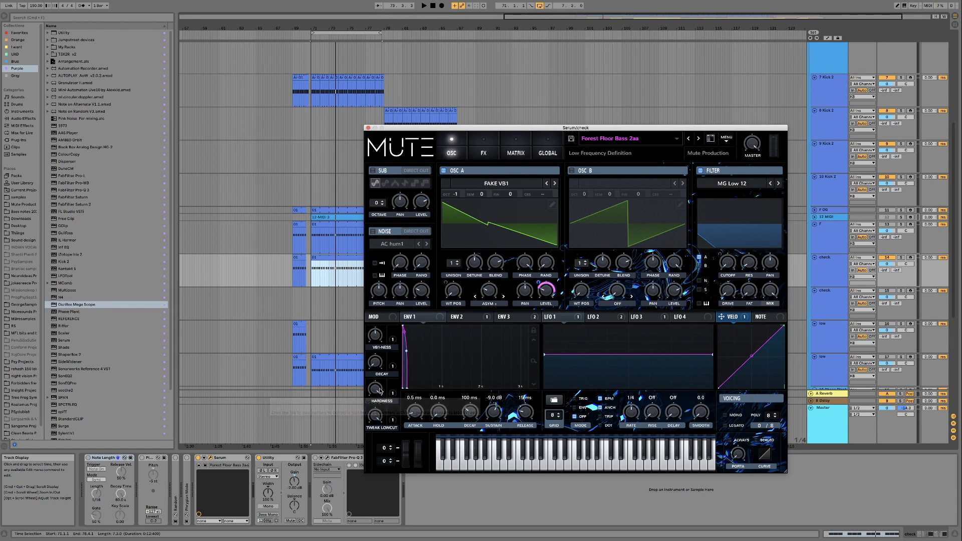
Adjust Serum's Hardness macro during playback and replay the bass clip against the kick
key(space)
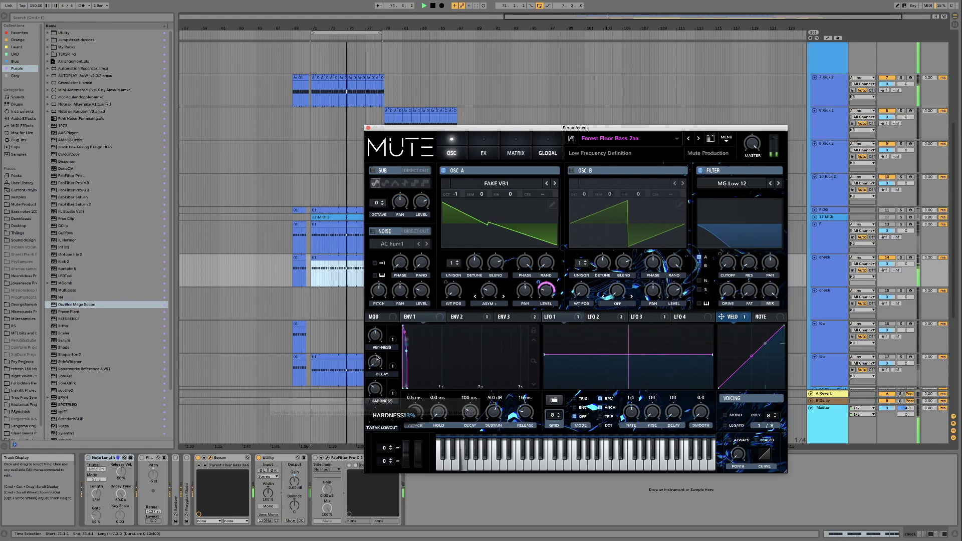
drag(377, 311, 376, 389)
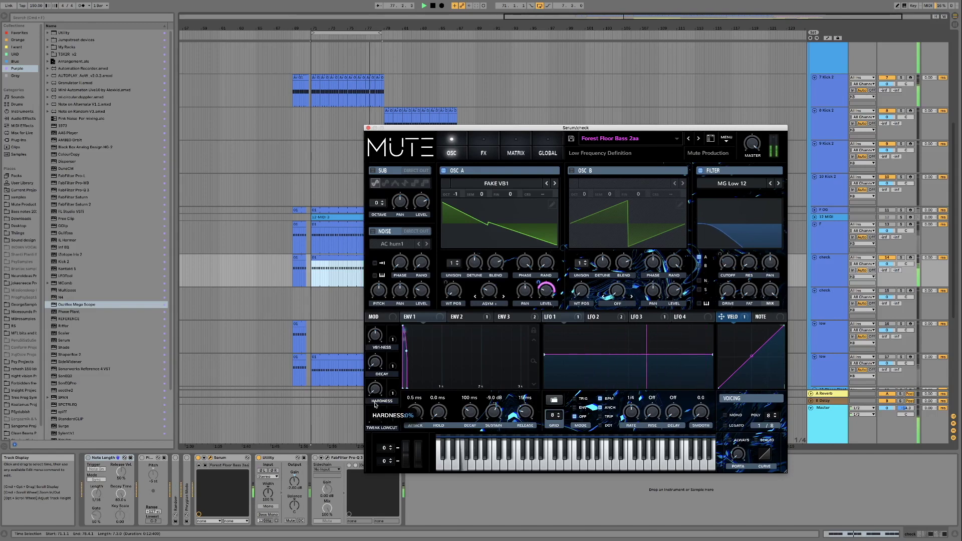
drag(376, 355, 378, 389)
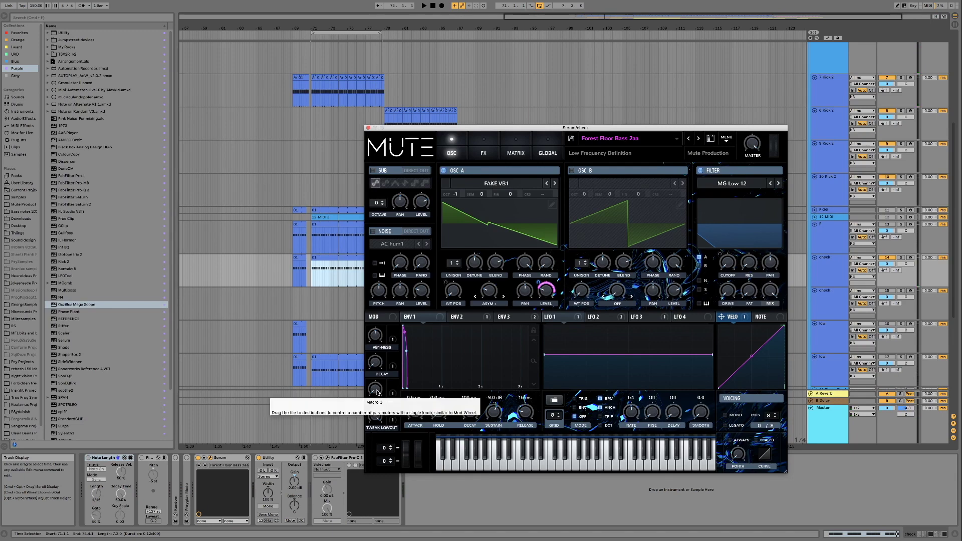
key(space)
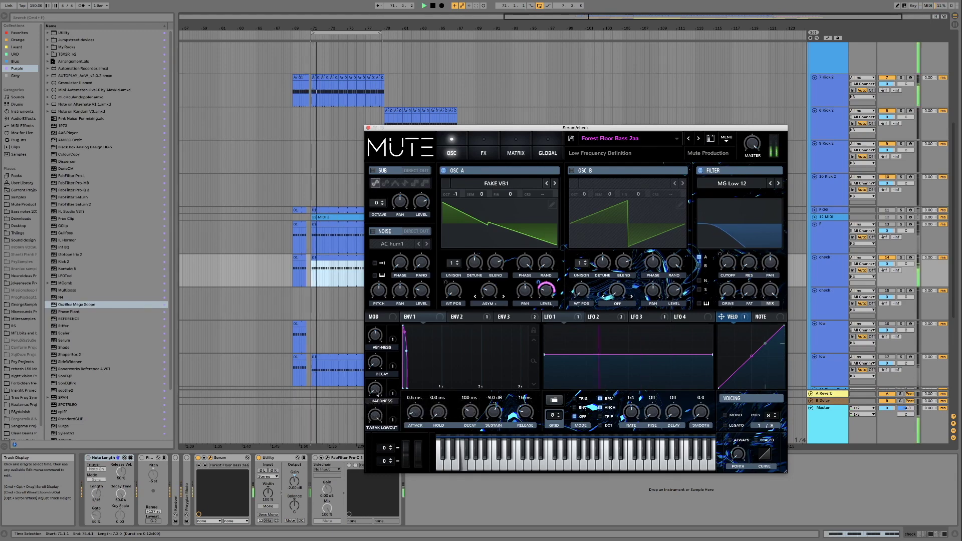
key(space)
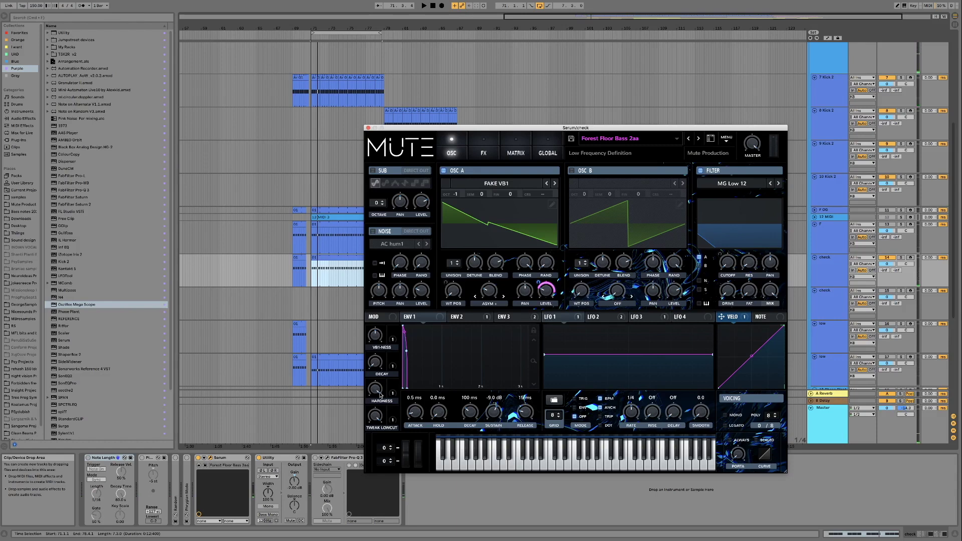
key(space)
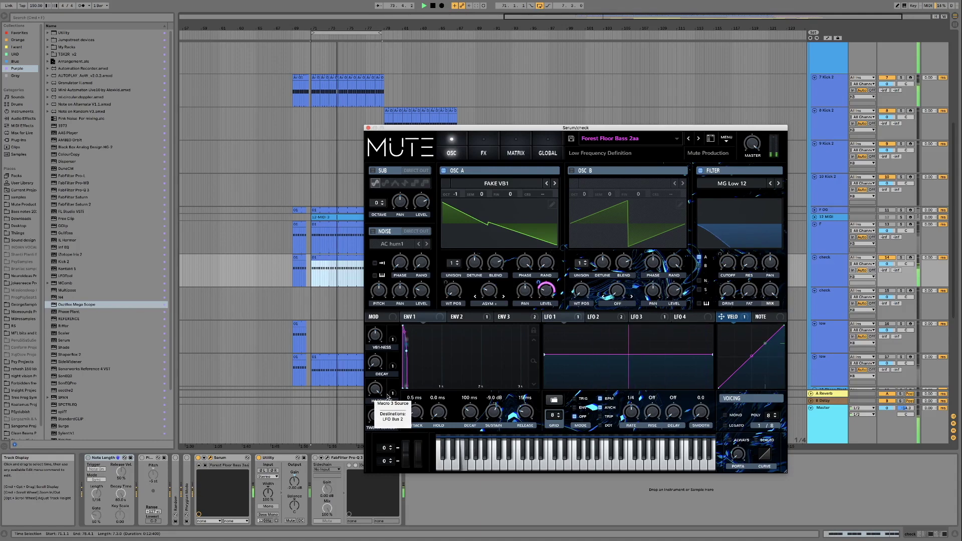
key(space)
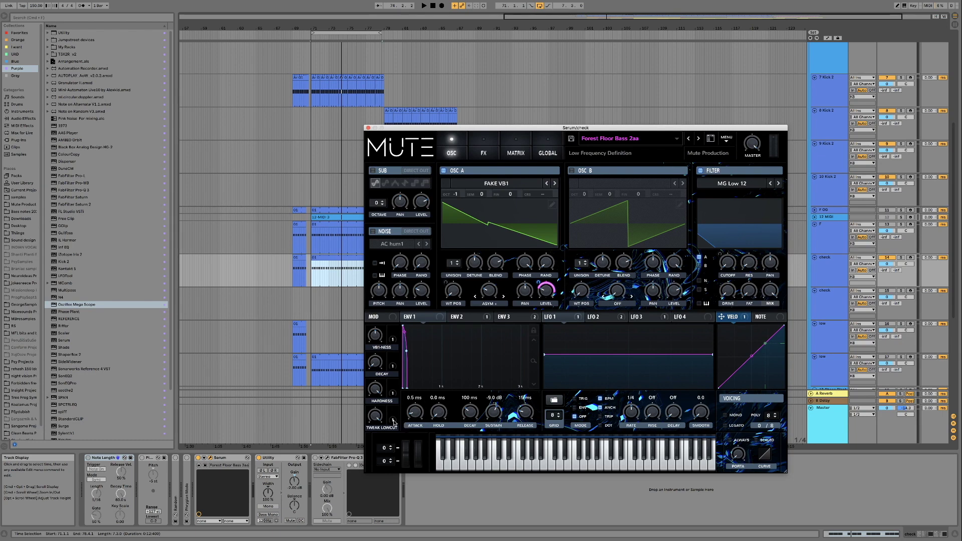
Close the Serum window, activate the lower check track and open its Forest Floor Bass 2ca JLO EQ instance
click(368, 128)
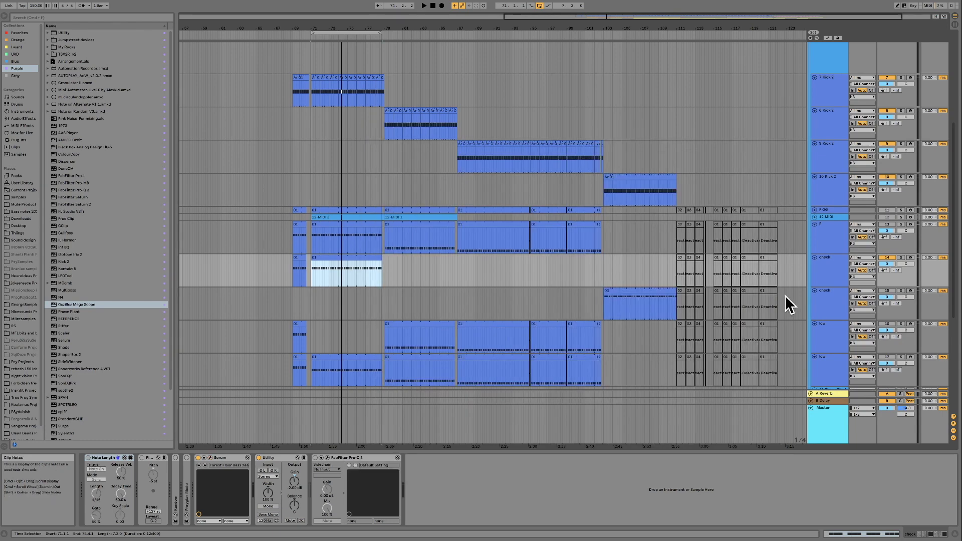
click(825, 304)
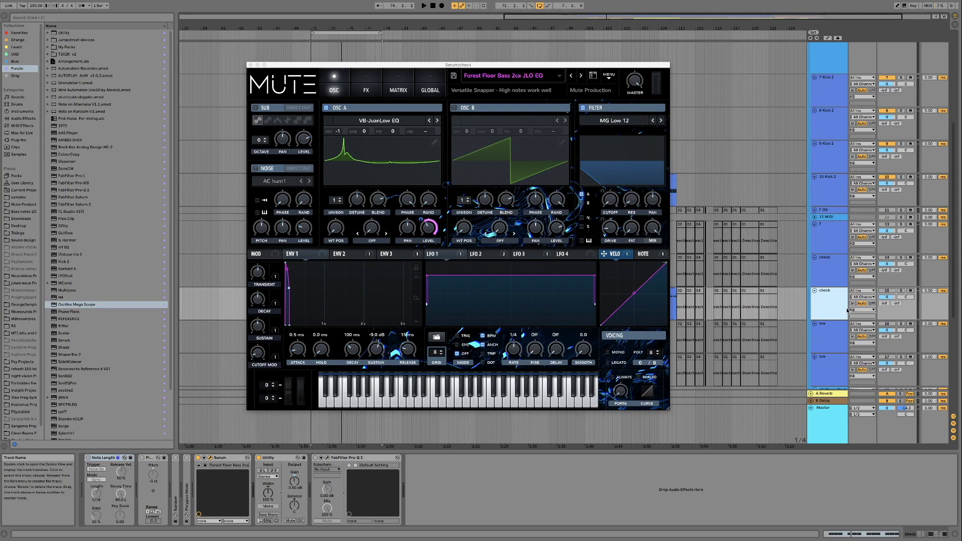
click(887, 291)
drag(478, 67, 366, 92)
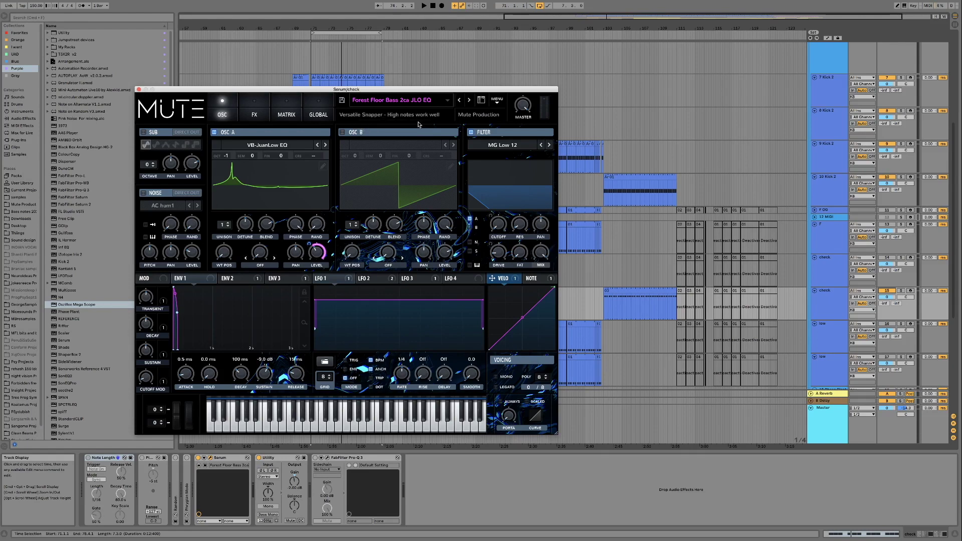
Select the lower check track's bass clip at bar 103 and play it with the kick
click(618, 289)
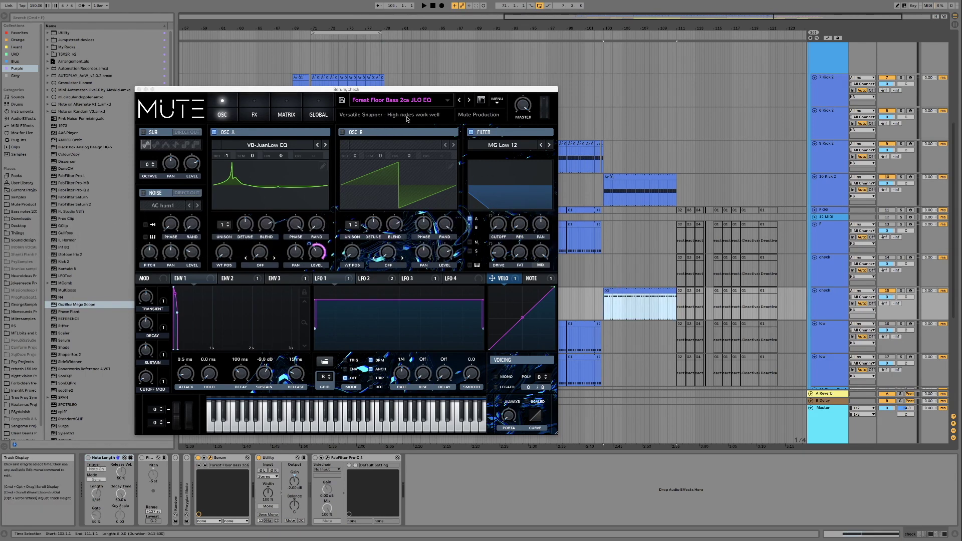
drag(390, 91, 415, 139)
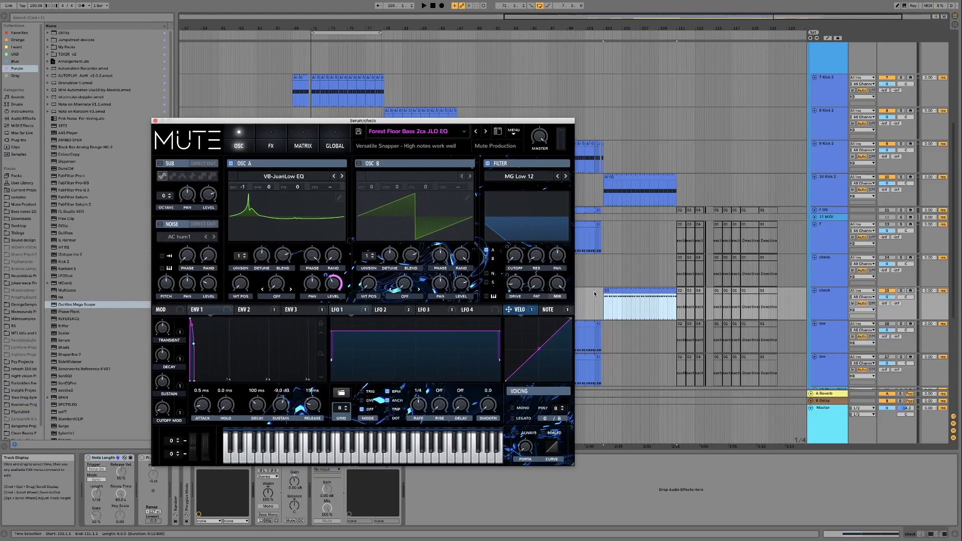
click(618, 291)
key(space)
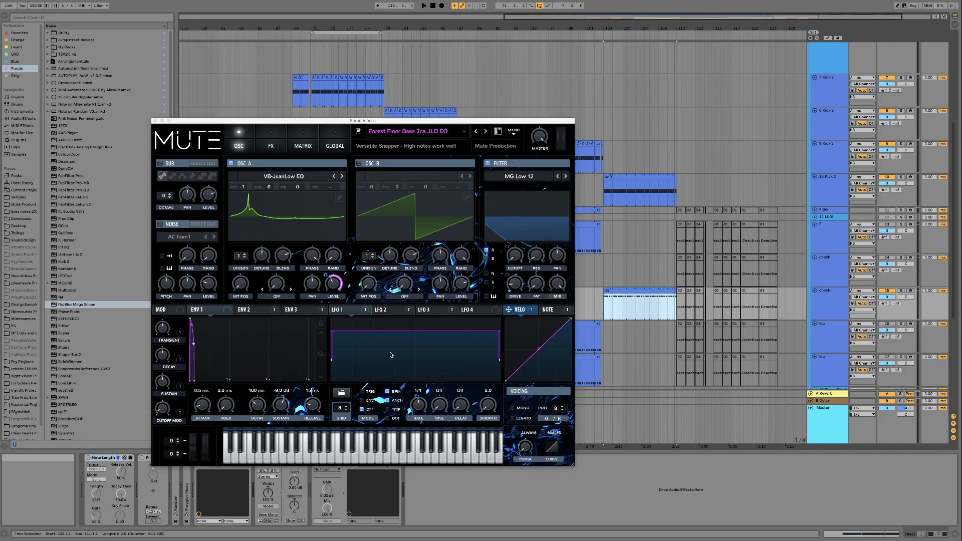
Adjust the Transient, Cutoff Mod and Decay macros of Forest Floor Bass 2ca JLO EQ while the clip plays
key(space)
drag(165, 333, 155, 372)
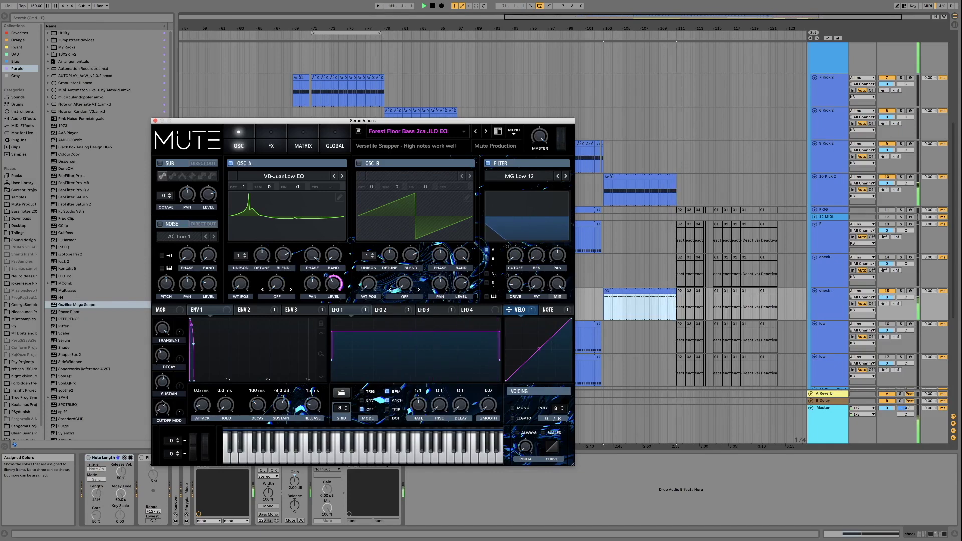
mouse_move(163, 411)
mouse_down()
mouse_move(161, 370)
mouse_move(160, 394)
mouse_up()
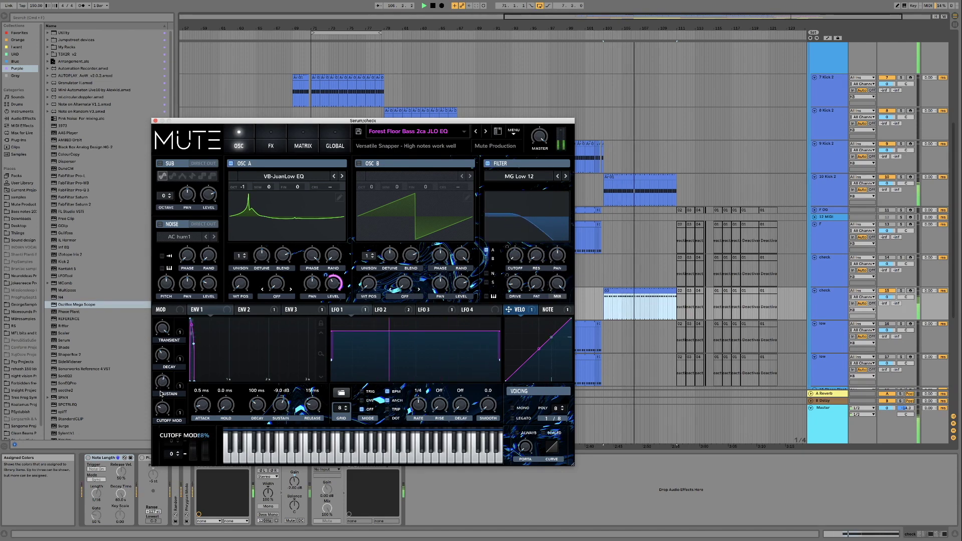
drag(163, 357, 163, 361)
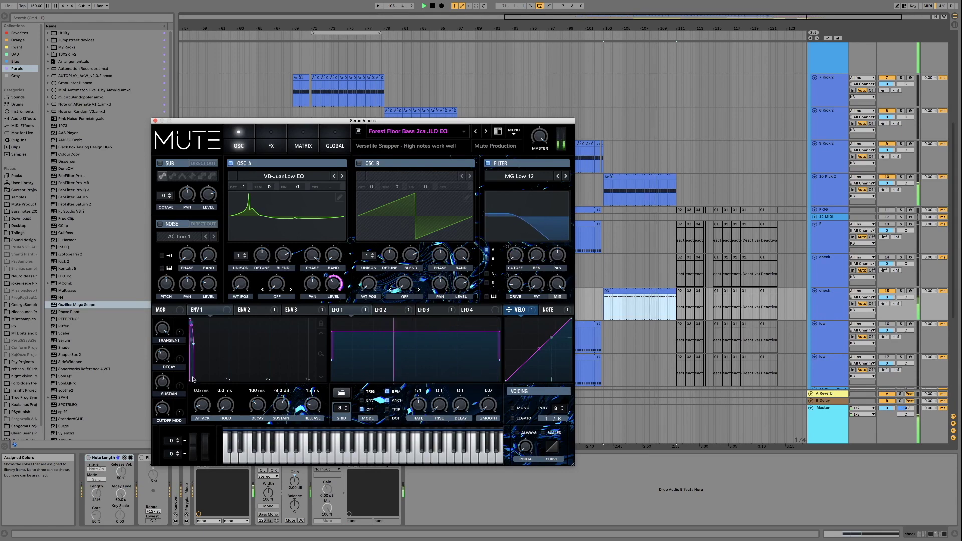
key(space)
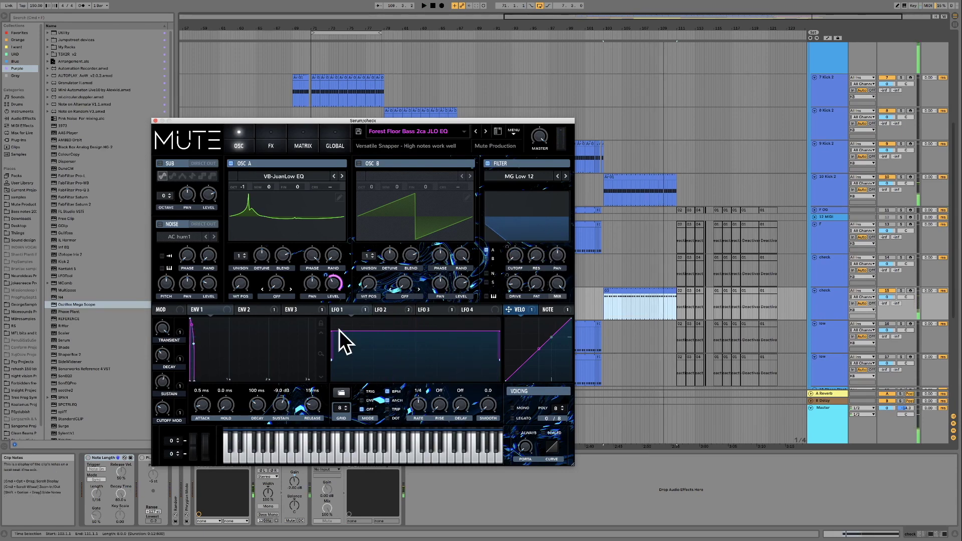
Close the Serum window, select the upper low track's clip at bar 79 and open that track's Forest Floor Bass 2z instance
drag(258, 121, 267, 84)
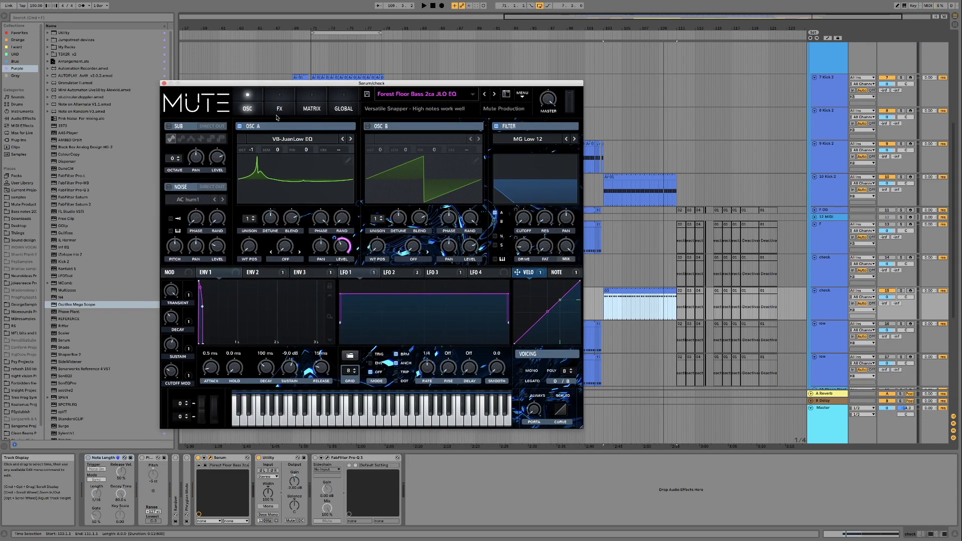
click(166, 83)
scroll(351, 225, down, 2)
click(408, 288)
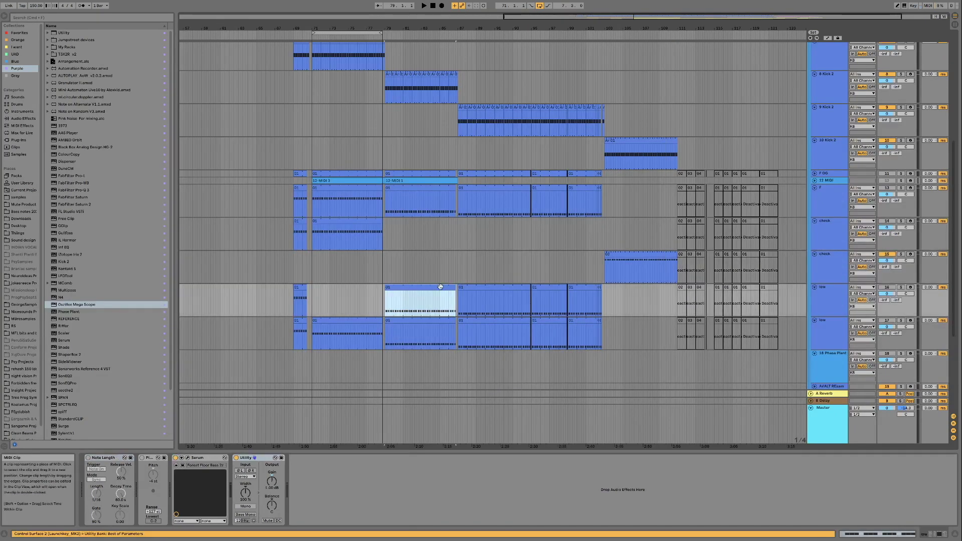
click(830, 296)
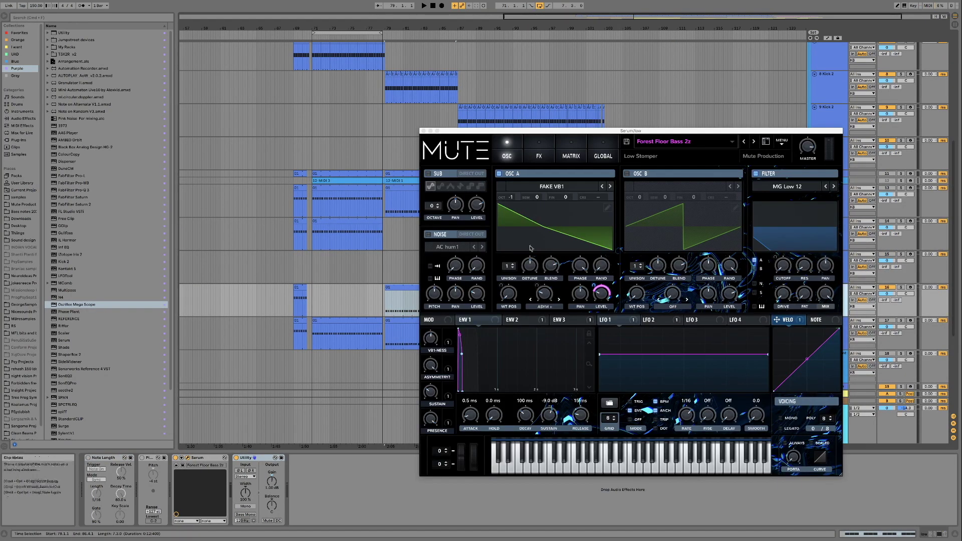
Move the Serum window off the selected clip and adjust the VB1-ness macro of Forest Floor Bass 2z during playback
drag(699, 134, 529, 94)
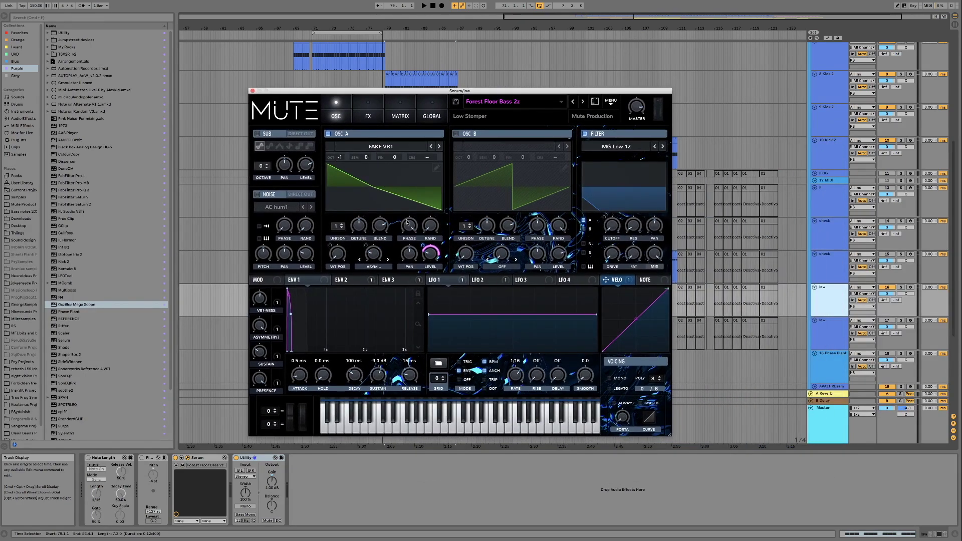
drag(393, 97, 643, 144)
scroll(441, 260, right, 3)
scroll(441, 260, down, 2)
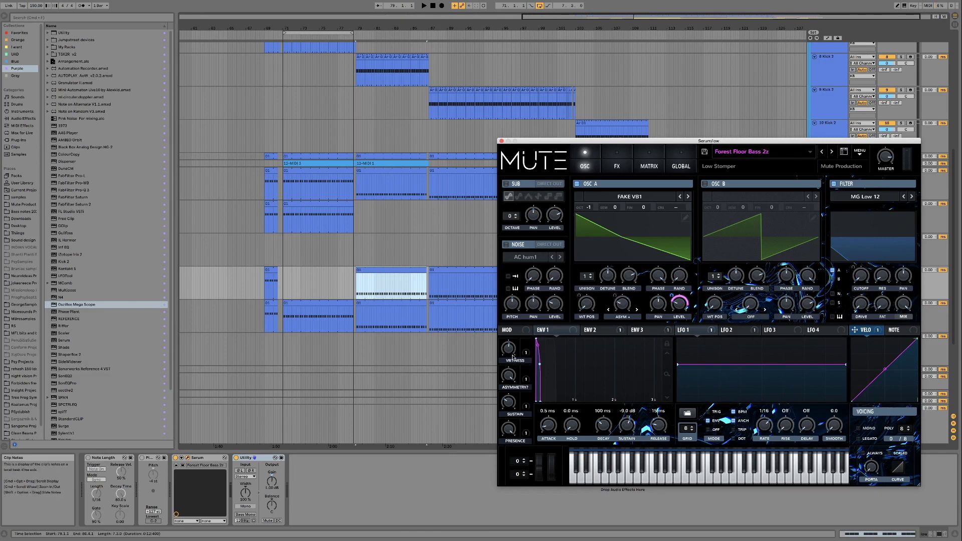
key(space)
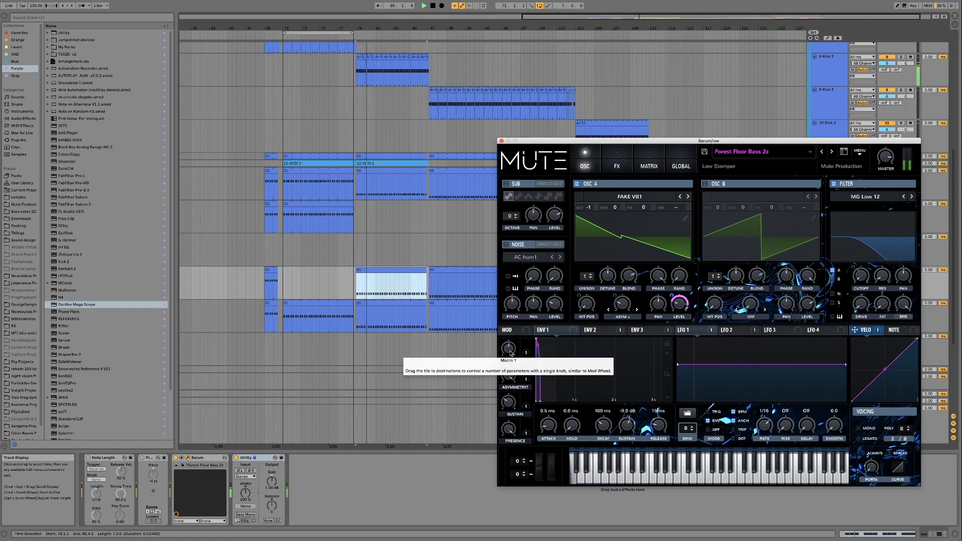
drag(504, 394, 499, 344)
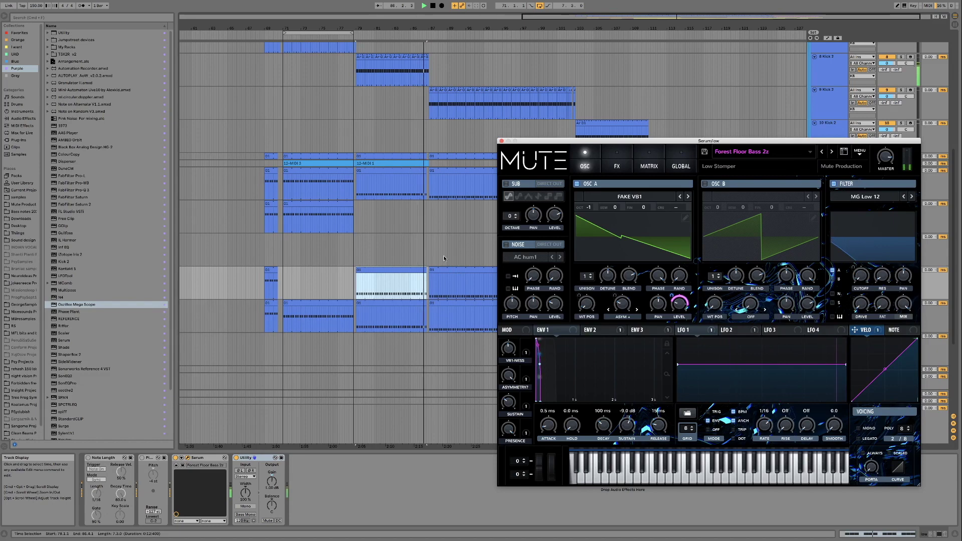
Select the upper low track's bass clip at bar 87, audition it with Serum's VB1-ness macro and stop playback
scroll(444, 258, right, 2)
click(441, 275)
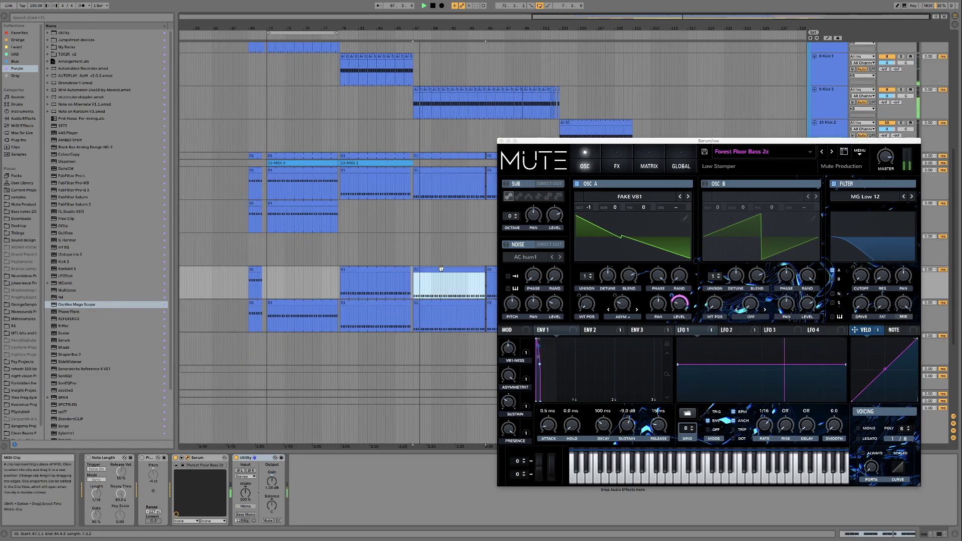
click(509, 357)
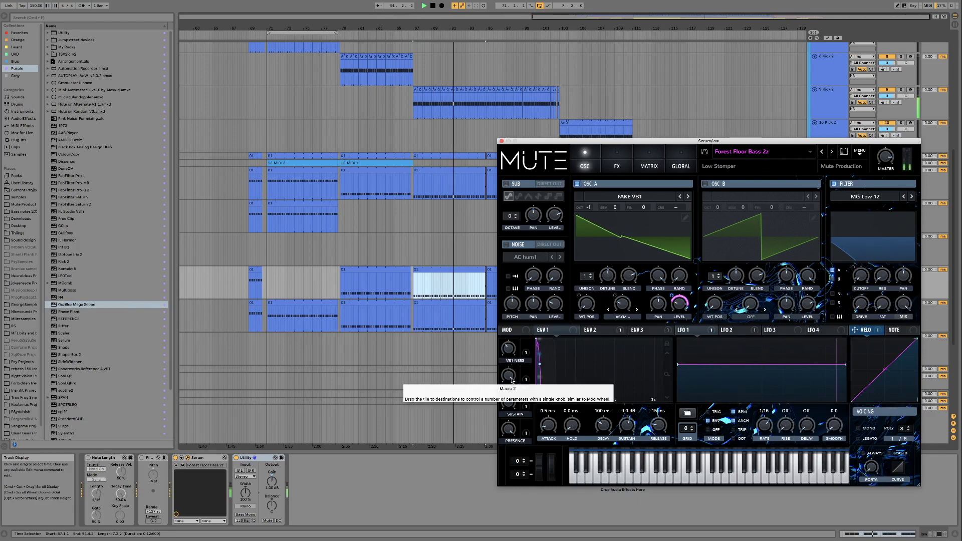
key(space)
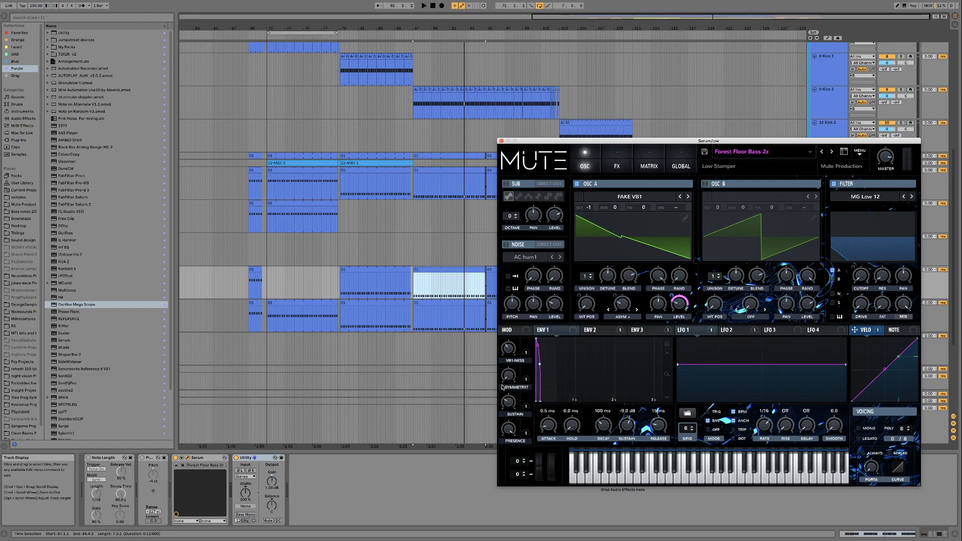
Play the upper low track's clip at bar 87 to audition the Asymmetry and Sustain macros of Forest Floor Bass 2z
key(space)
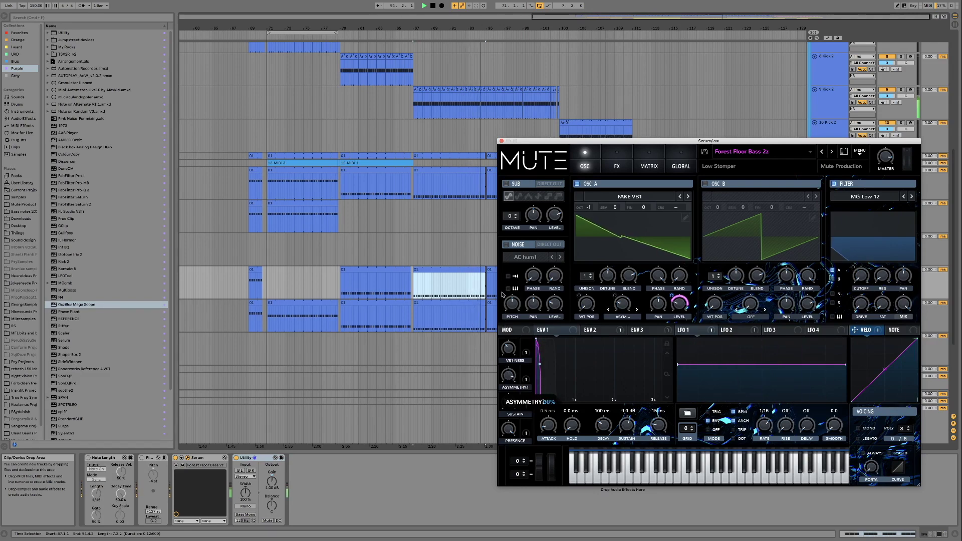
key(space)
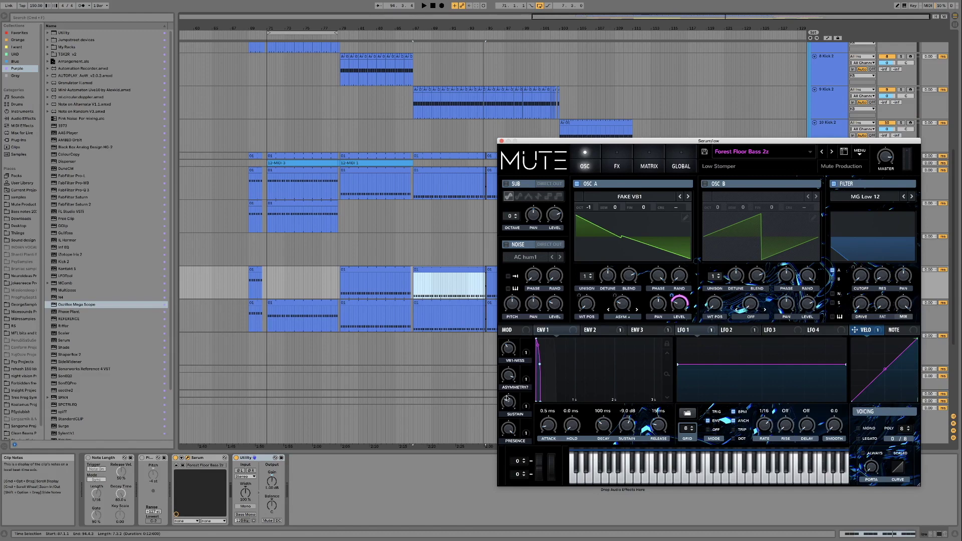
key(space)
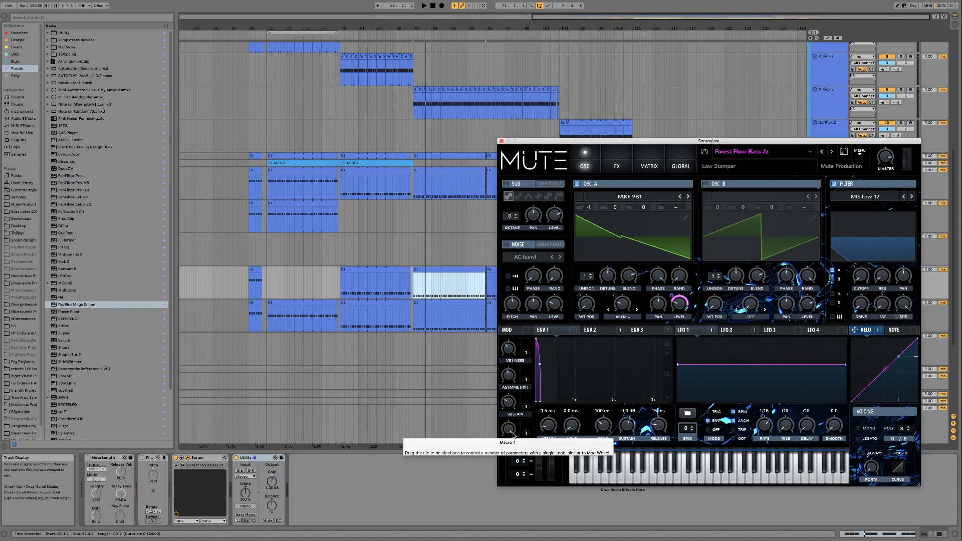
Sweep the Presence macro of Forest Floor Bass 2z down and back up during playback, and stop the transport
key(space)
drag(511, 431, 510, 491)
drag(509, 430, 508, 394)
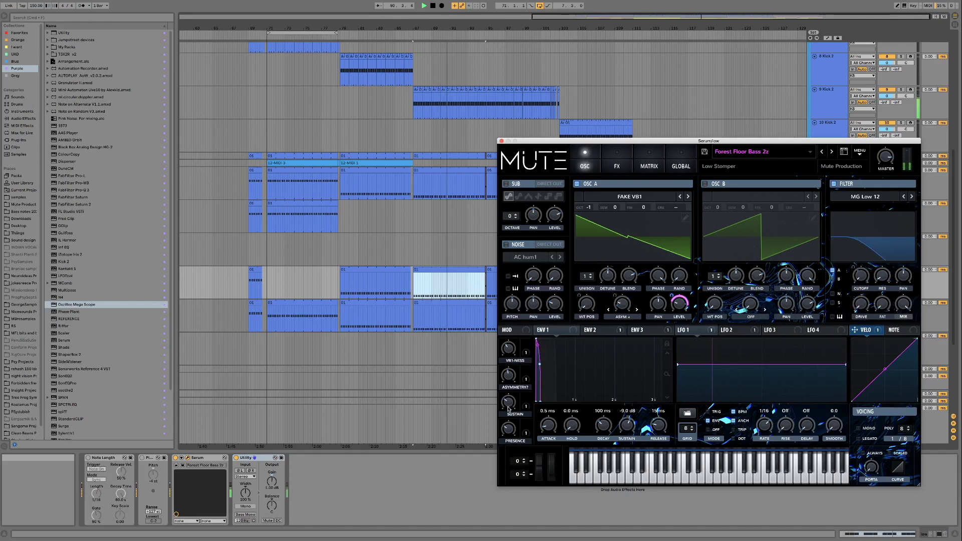
key(space)
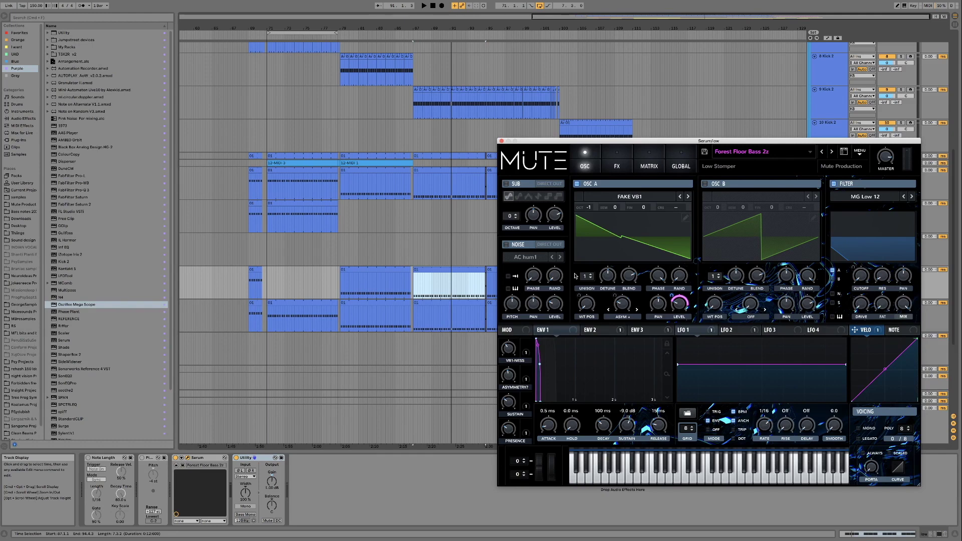
Close the Forest Floor Bass 2z window, deactivate the upper low track and select the lower low track
click(502, 142)
click(829, 311)
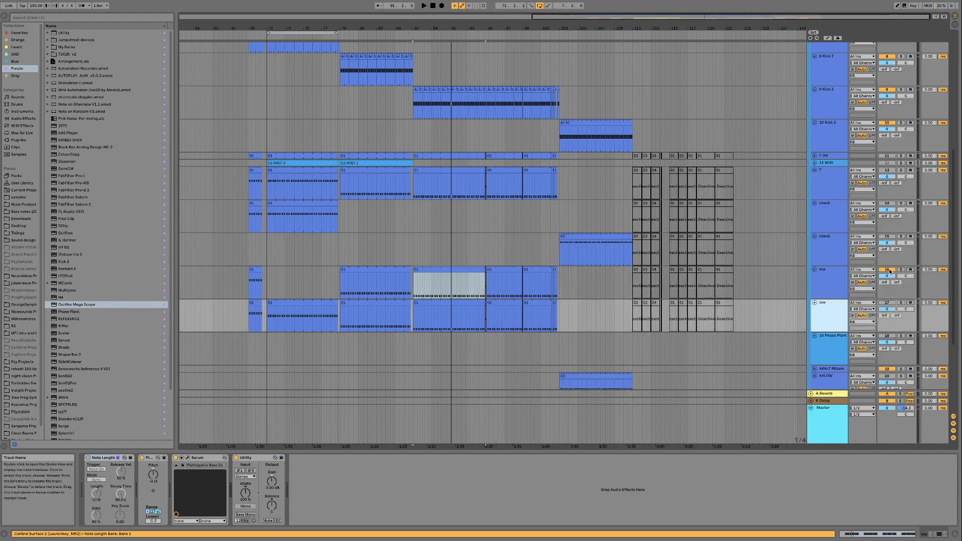
click(890, 271)
click(826, 315)
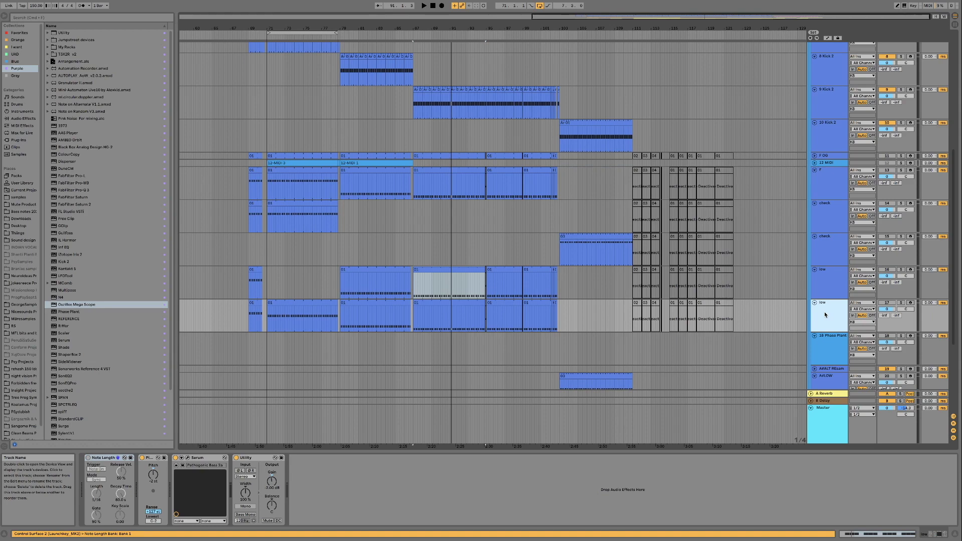
Activate the lower low track, select its clip at bar 71 and open its Pathogenic Bass 2a Serum instance
click(311, 304)
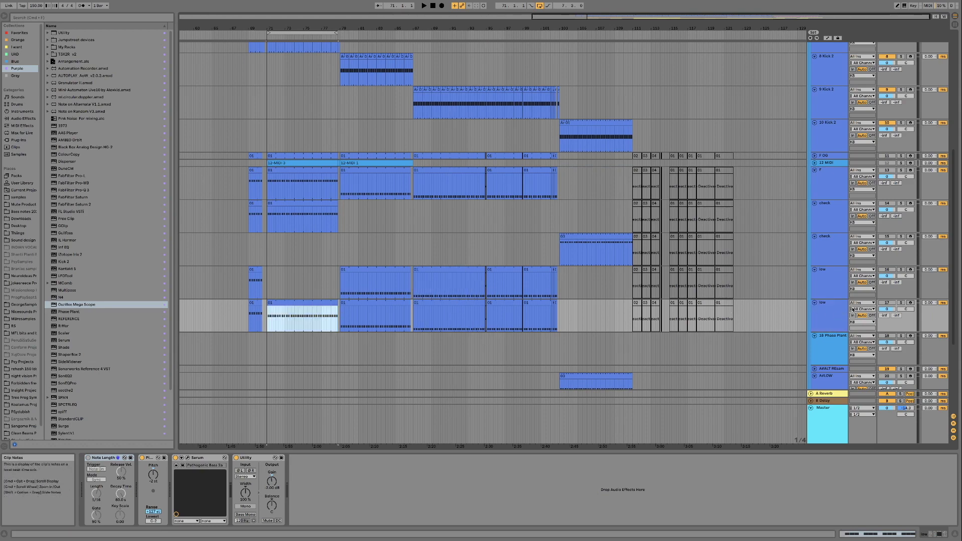
click(887, 303)
click(315, 301)
scroll(352, 310, left, 3)
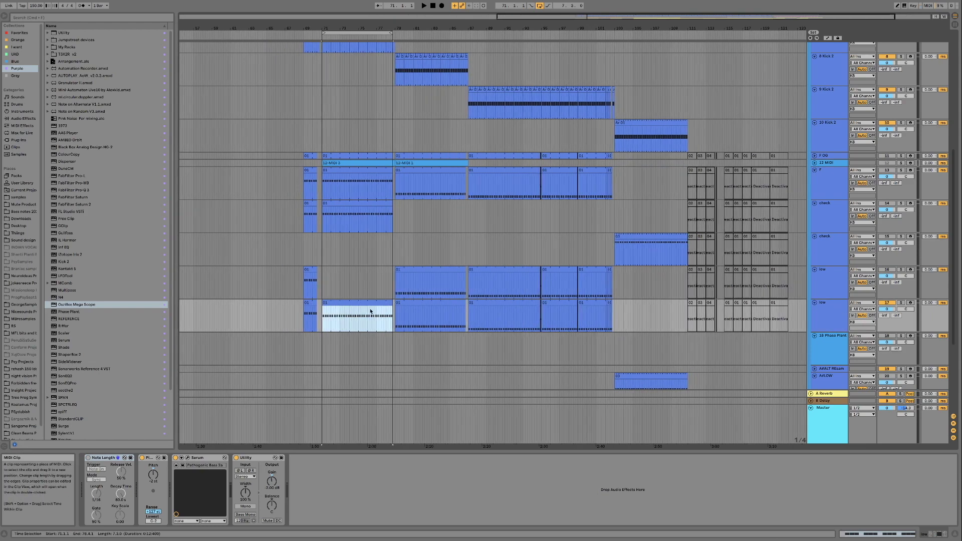
click(187, 458)
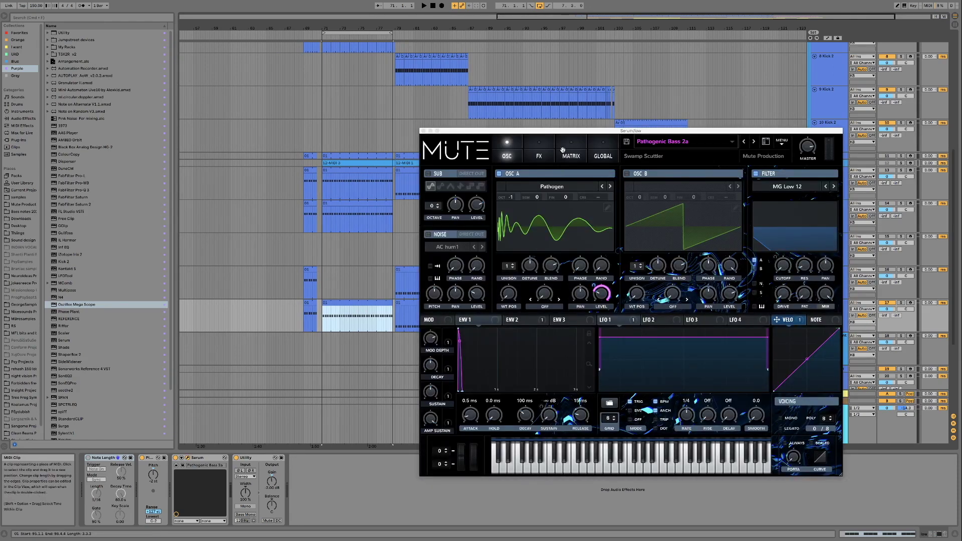
Move the Serum window clear of the lower low track's clips while auditioning Pathogenic Bass 2a from bar 71
drag(578, 134, 584, 122)
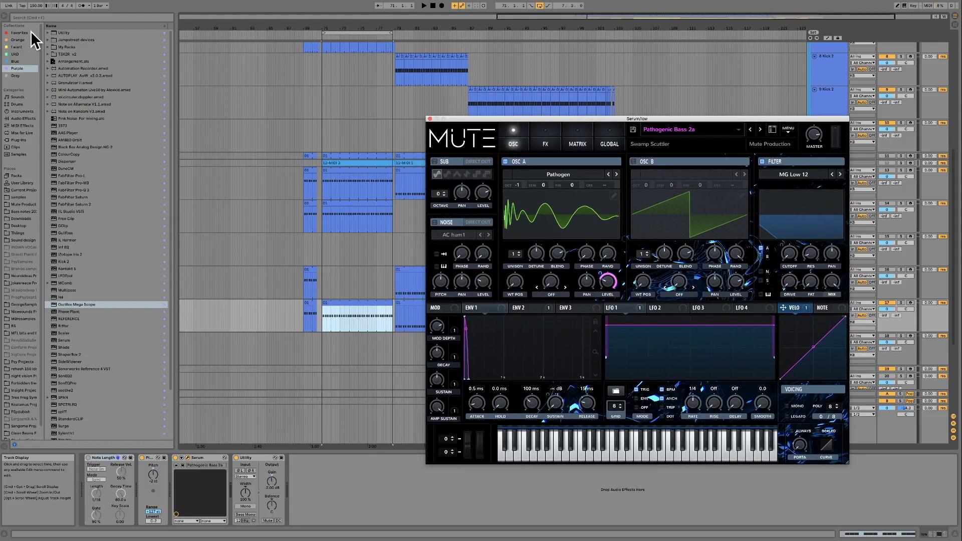
drag(598, 119, 568, 142)
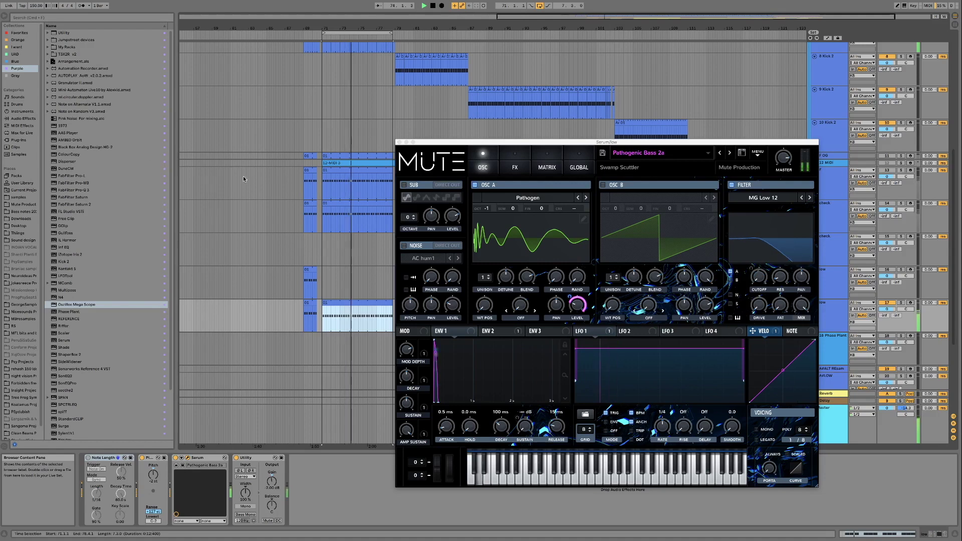
drag(478, 142, 597, 147)
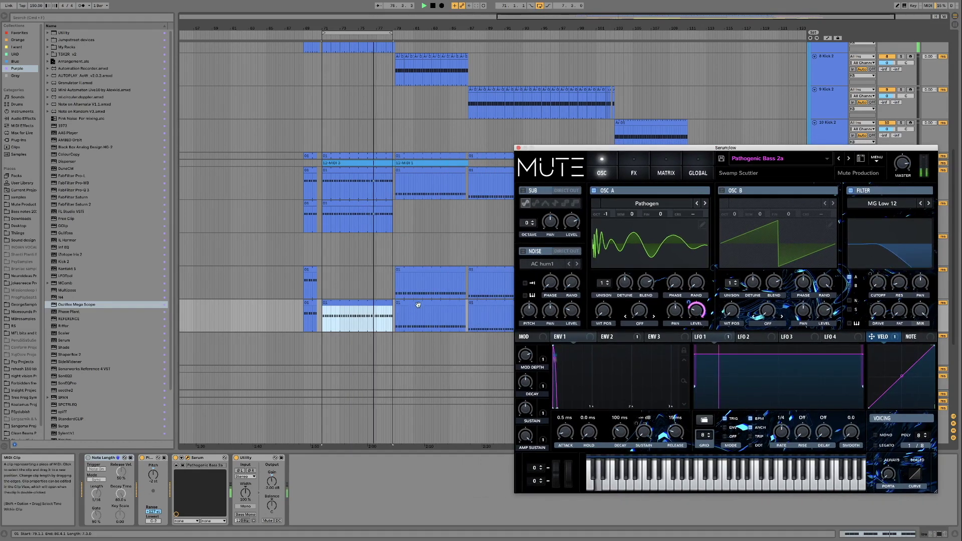
Audition Pathogenic Bass 2a on the lower low track's clips at bars 79 and 87, and replay the bar 71 clip
click(406, 307)
drag(569, 150, 657, 154)
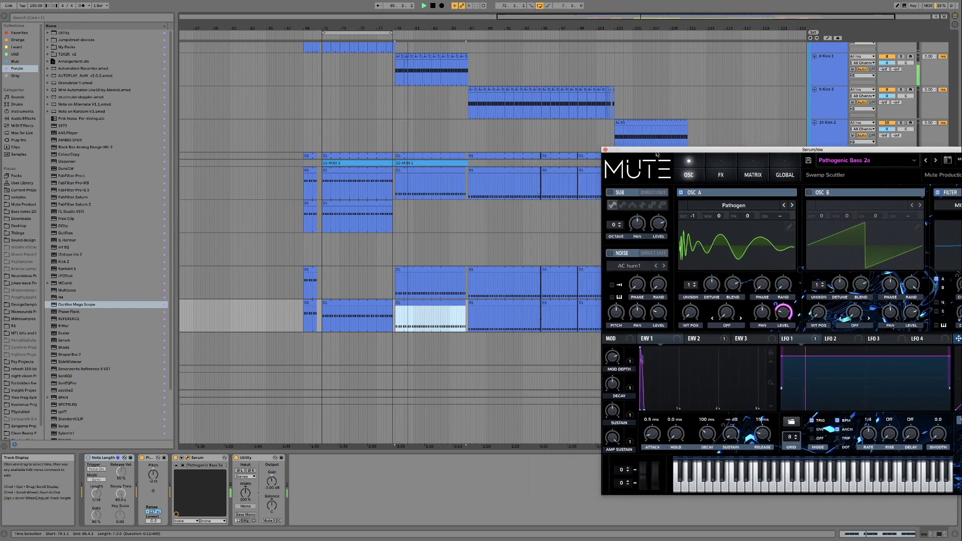
click(500, 303)
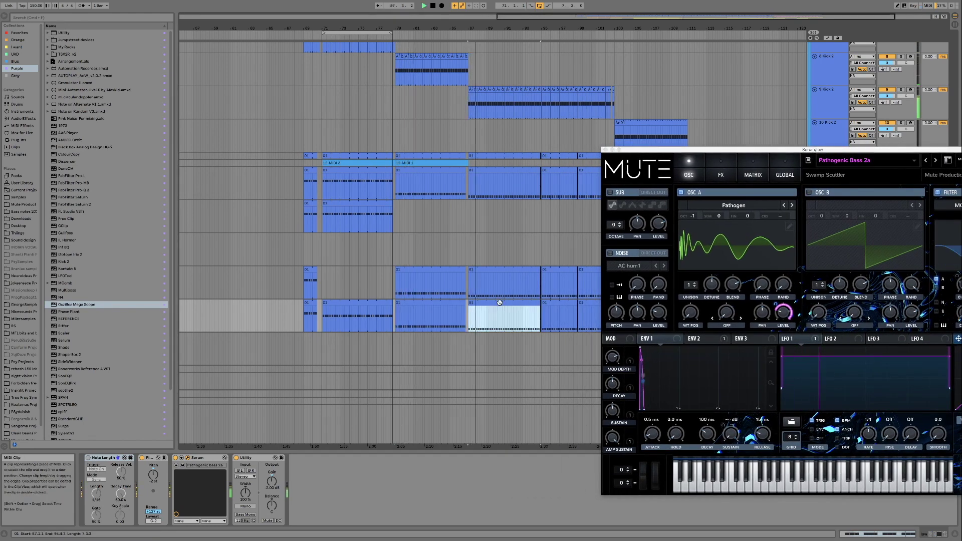
key(space)
click(344, 303)
key(space)
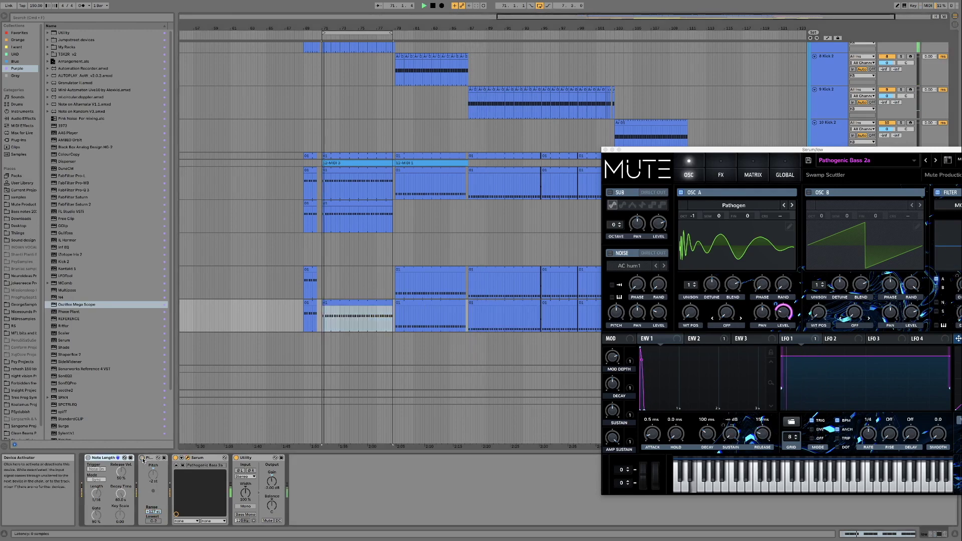
Set the tempo to 165 BPM, replay the bar 71 clip and switch the Pitch device back on
click(34, 7)
text(165)
key(Return)
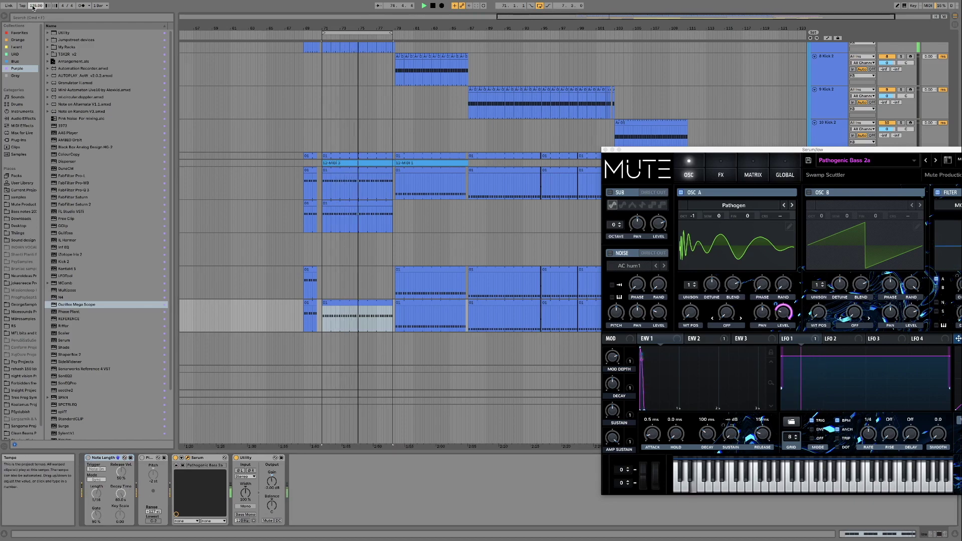
key(space)
key(space)
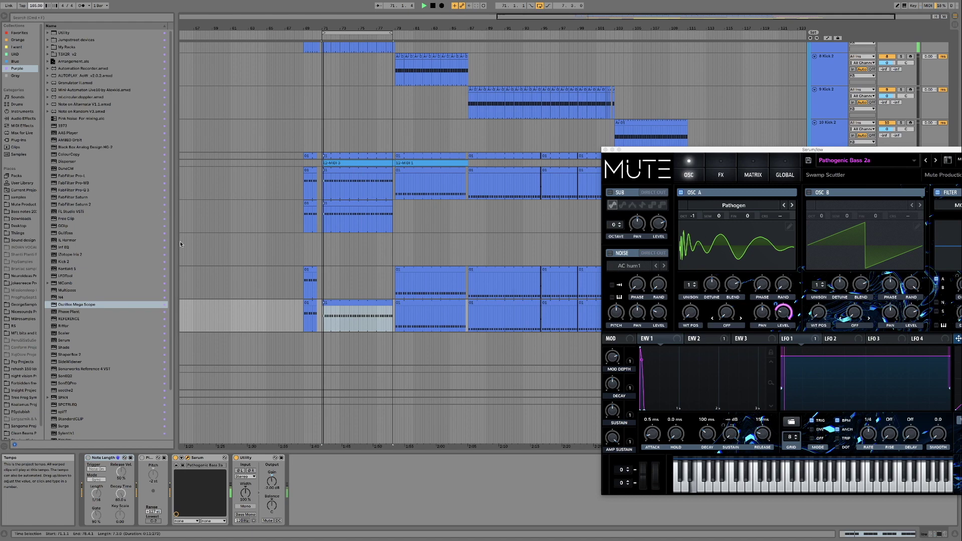
click(142, 458)
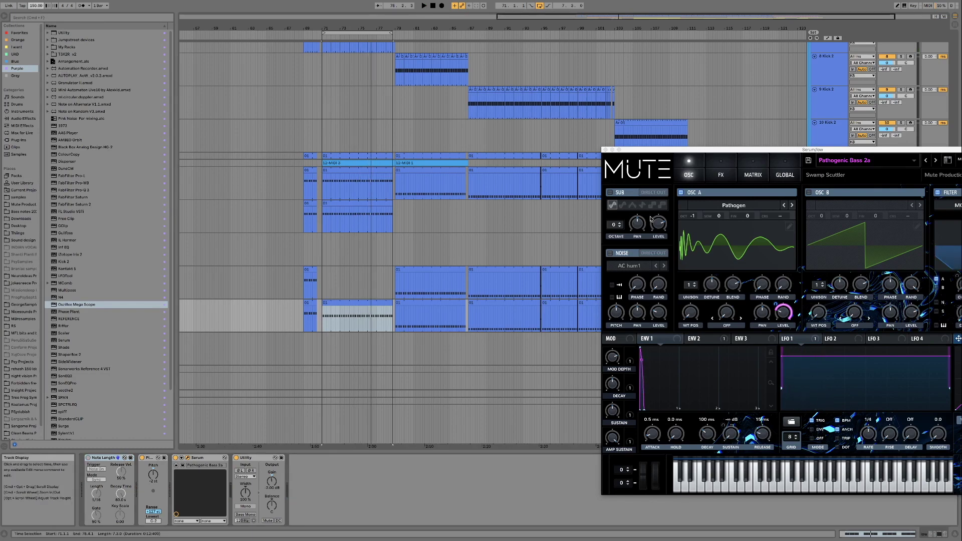
Bring the Serum window into full view and browse the Forest:Dark and Fullon(ish) presets of Mute Production Psytrance Bass Vol.2 without loading one
drag(744, 152, 402, 79)
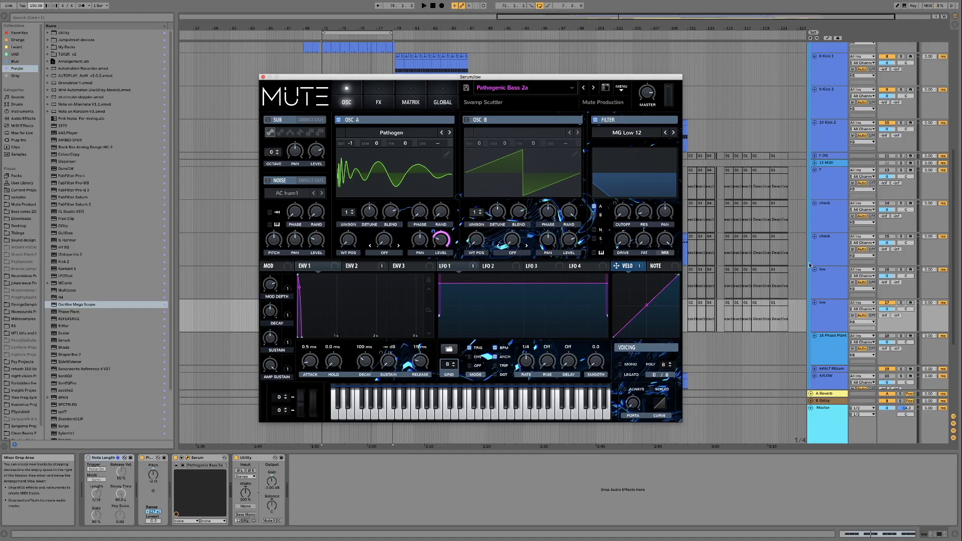
click(530, 90)
mouse_move(576, 117)
mouse_move(718, 118)
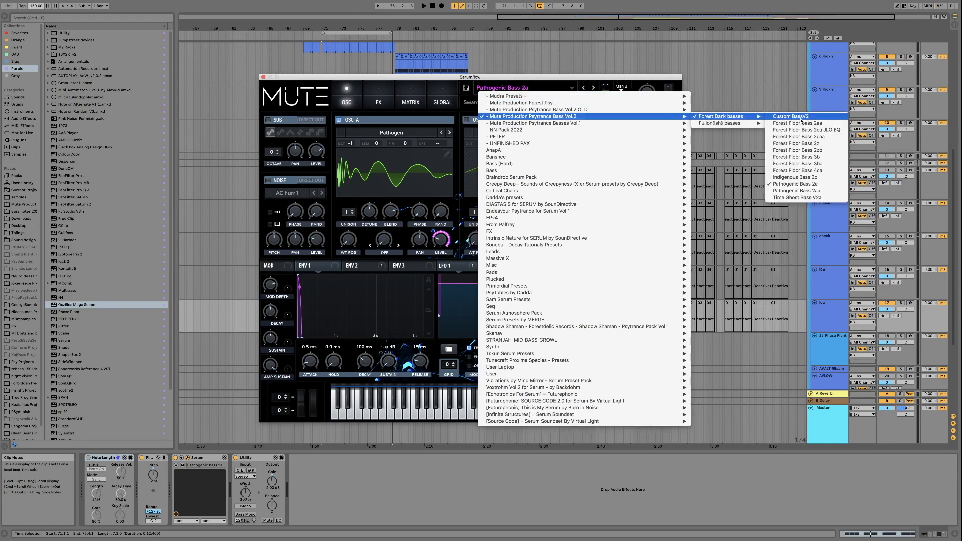
mouse_move(745, 126)
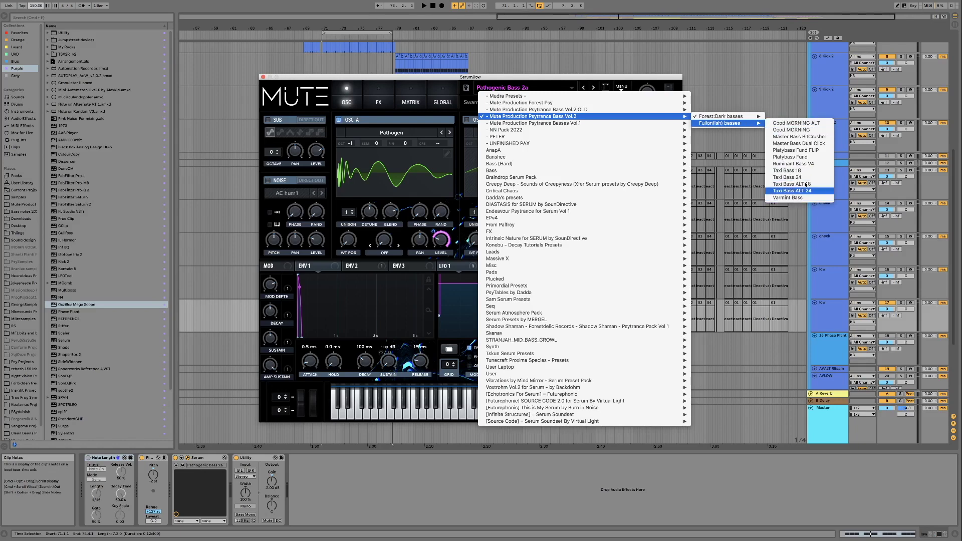
click(751, 484)
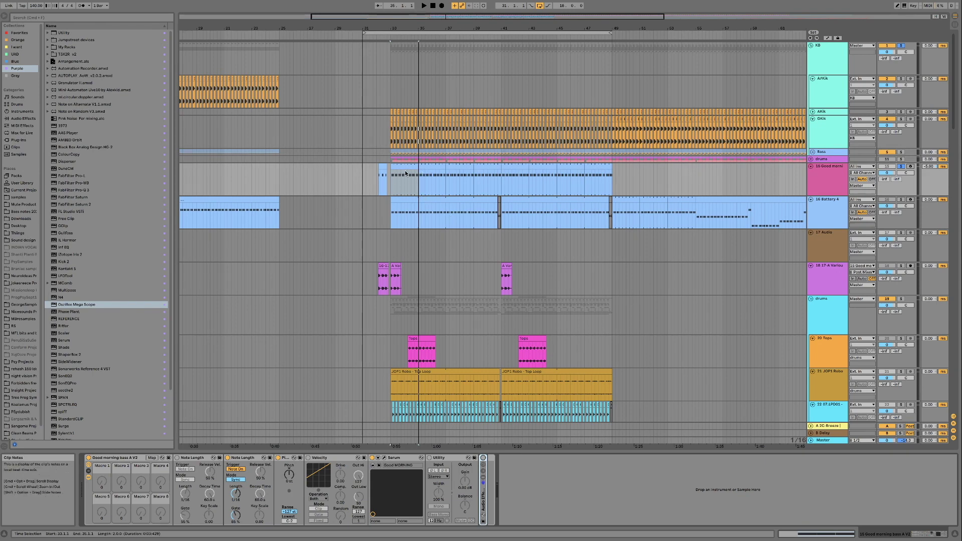
Open the Good MORNING Serum instance on track 15, move its window aside and play the bass clip at bar 33
click(386, 459)
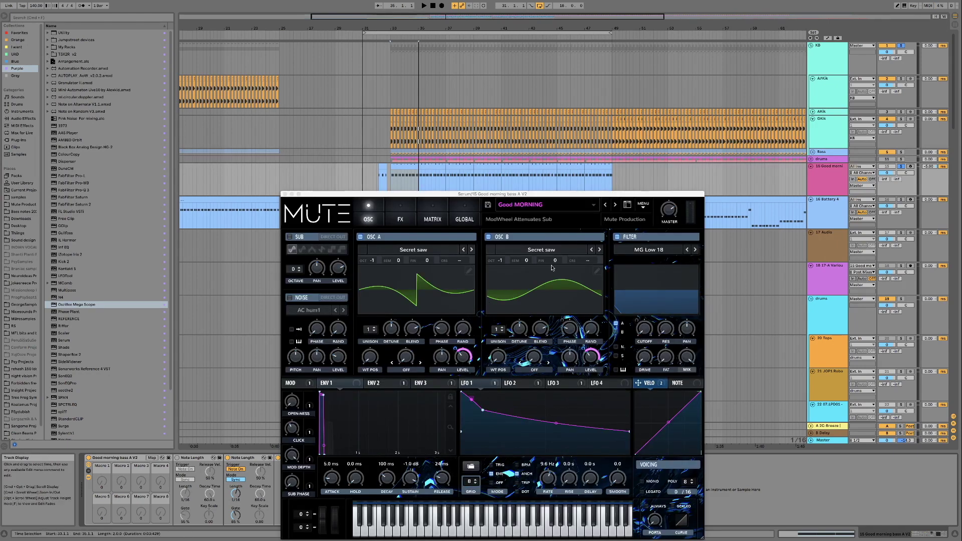
drag(311, 194, 758, 216)
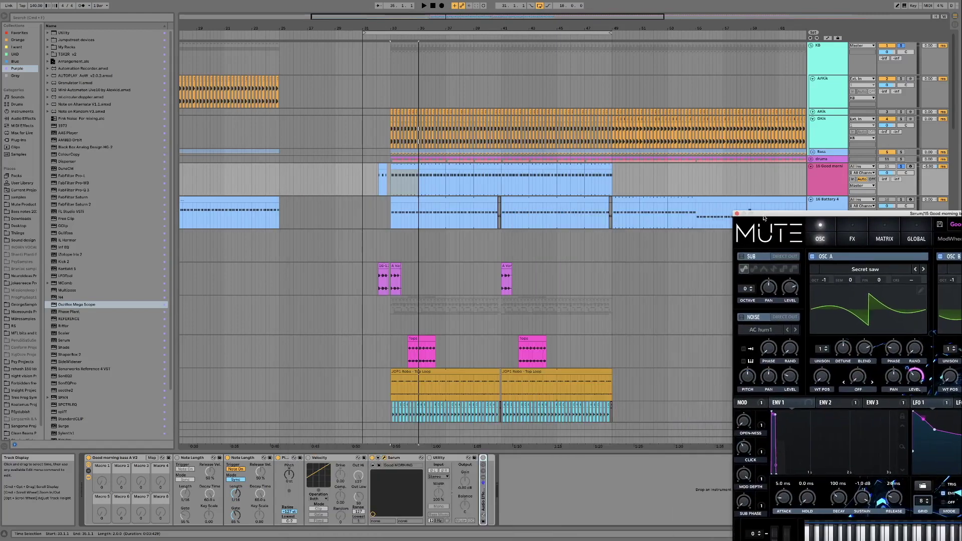
click(399, 167)
key(space)
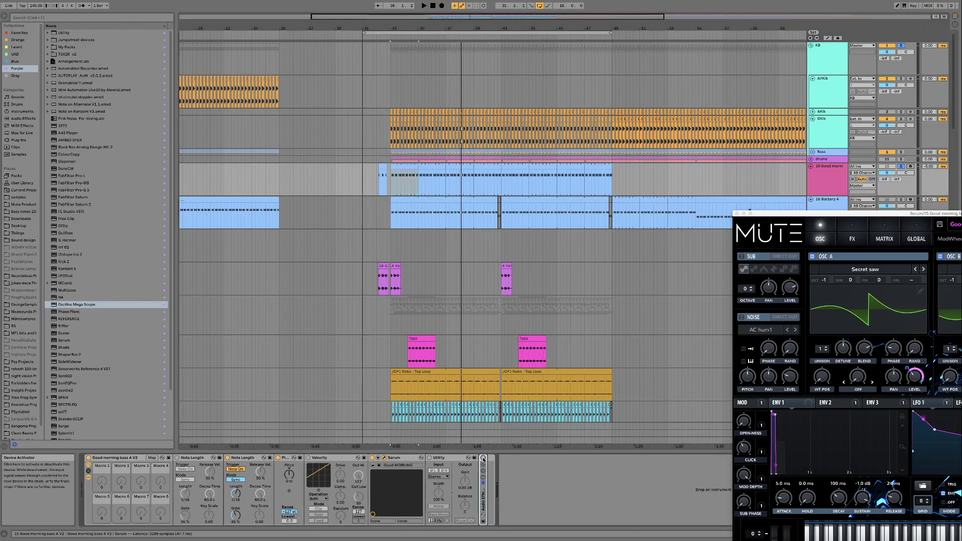
key(space)
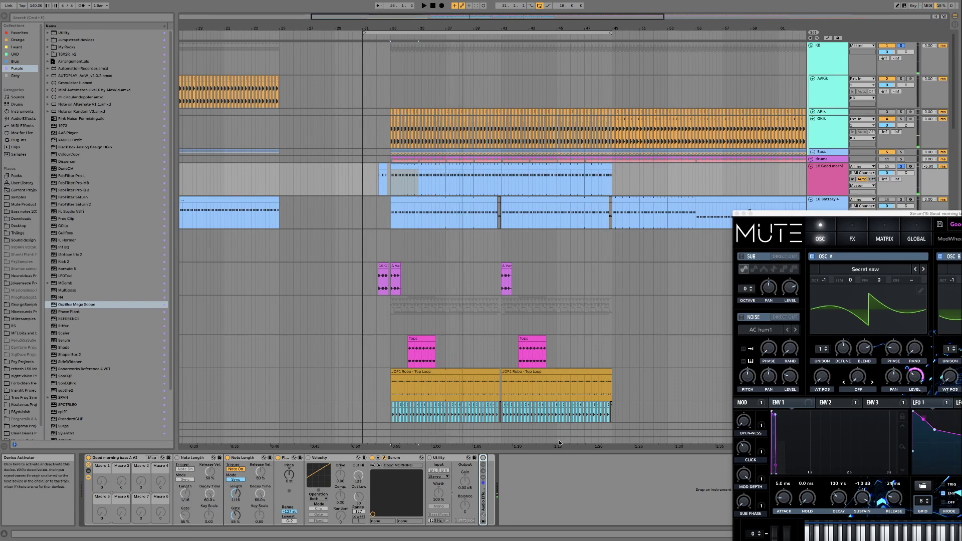
Move the Good MORNING Serum window back so all of its controls and macros are in view
drag(824, 218, 660, 223)
drag(718, 218, 444, 135)
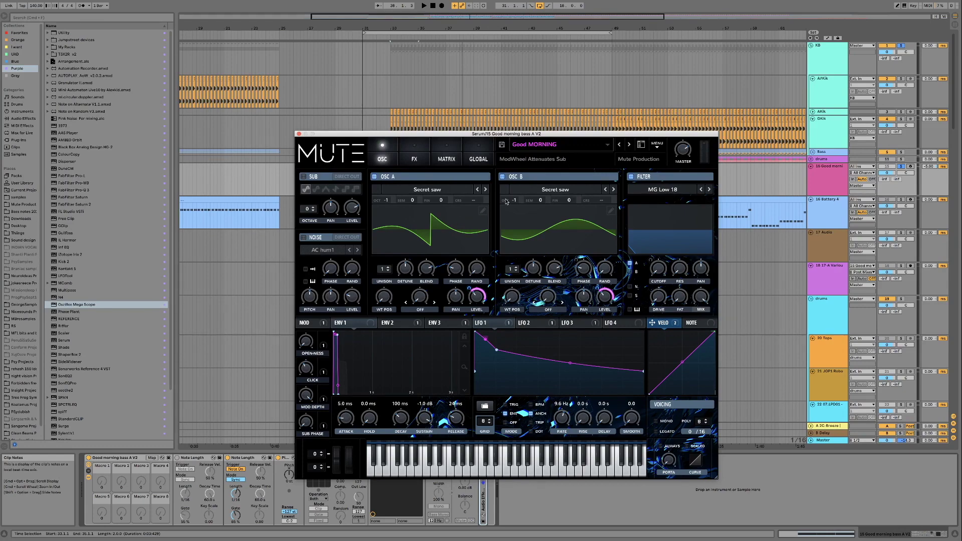
drag(493, 136, 513, 127)
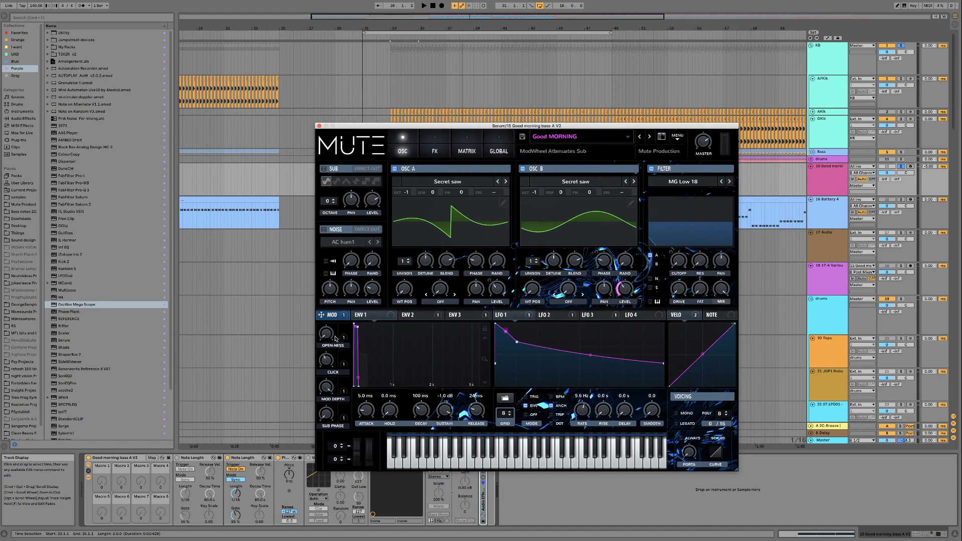
Adjust the Sub Phase macro and the mod wheel of Good MORNING while auditioning the bass
key(space)
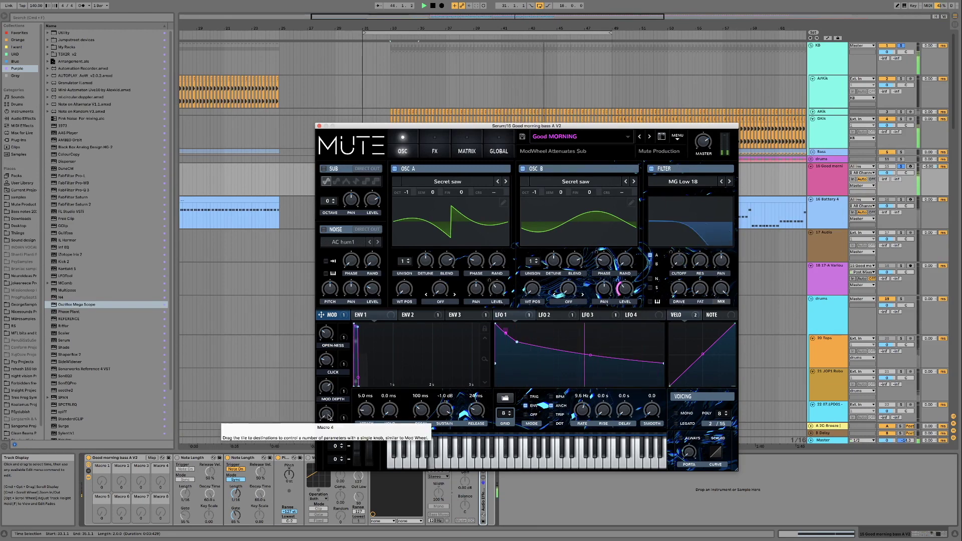
drag(329, 412, 330, 351)
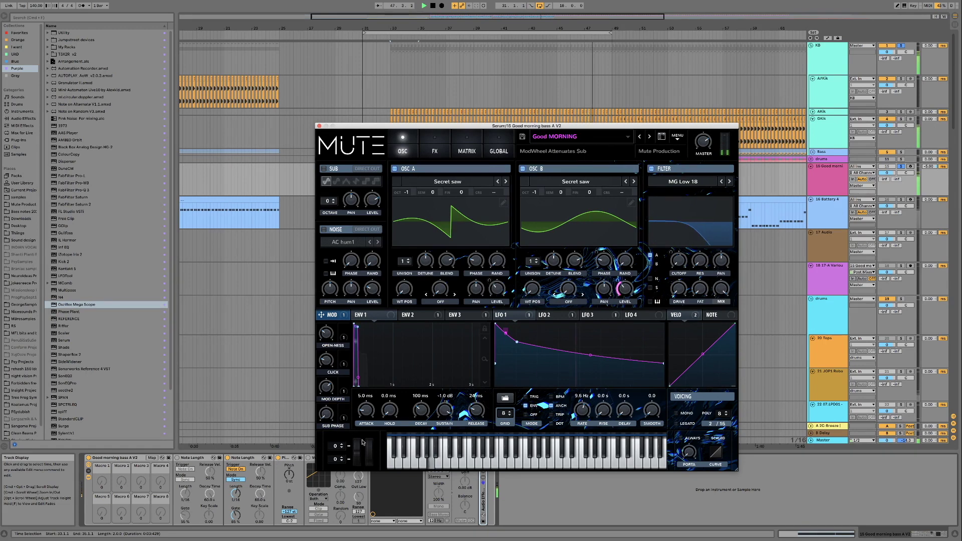
mouse_move(368, 462)
mouse_down()
mouse_move(368, 387)
mouse_move(368, 463)
mouse_up()
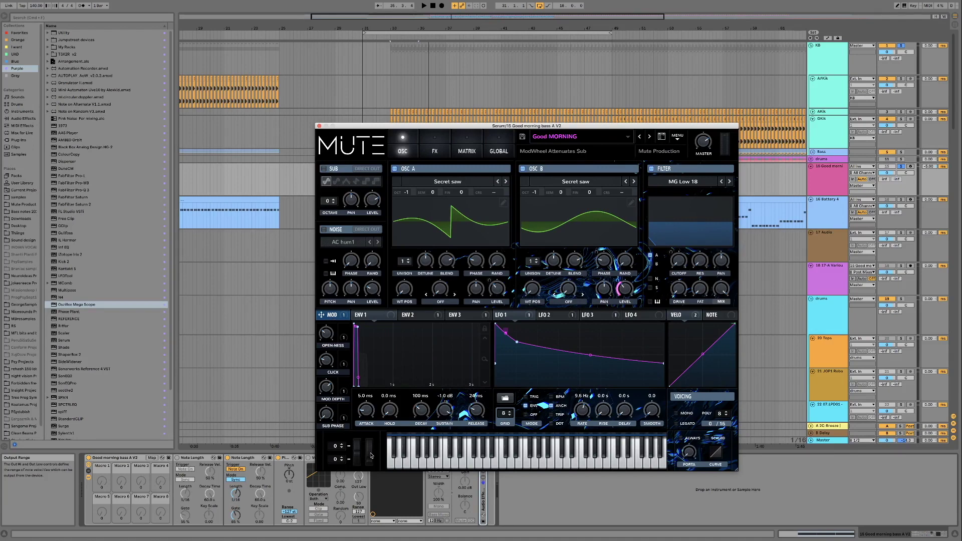
mouse_move(368, 455)
mouse_down()
mouse_move(367, 429)
mouse_move(376, 456)
mouse_up()
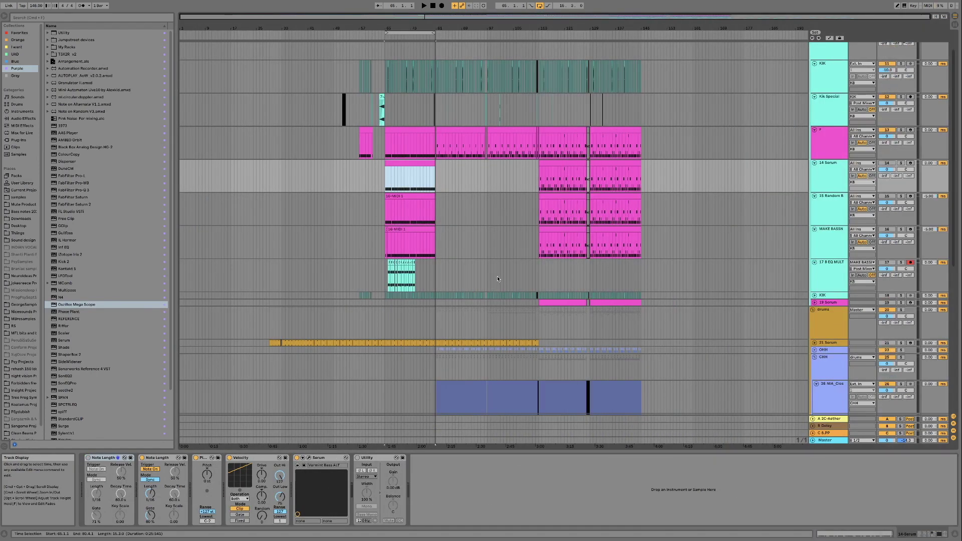
Open the Serum instance on track 14 and load Varmint Bass from the Fullon(ish) basses of Mute Production Psytrance Bass Vol.2
scroll(459, 185, up, 1)
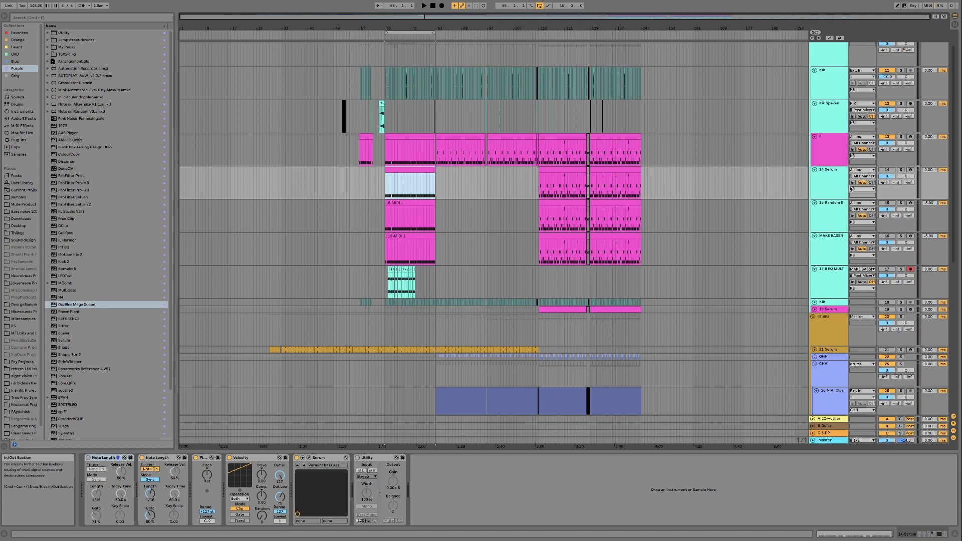
click(835, 186)
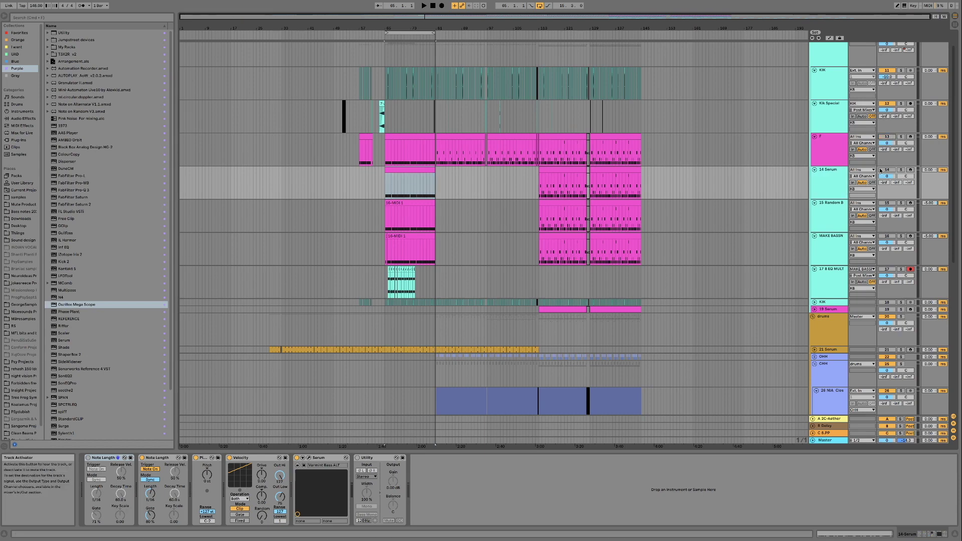
click(310, 459)
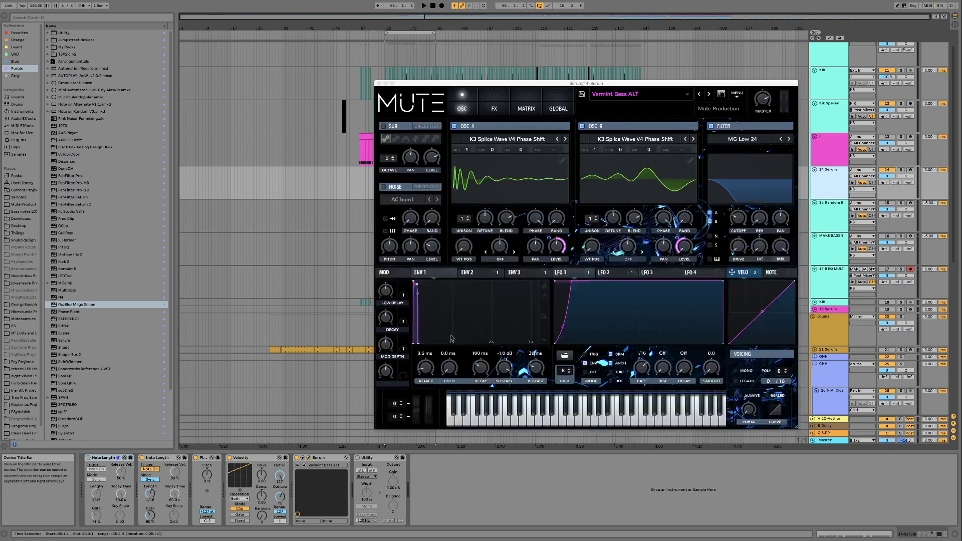
click(622, 94)
mouse_move(702, 123)
mouse_move(842, 129)
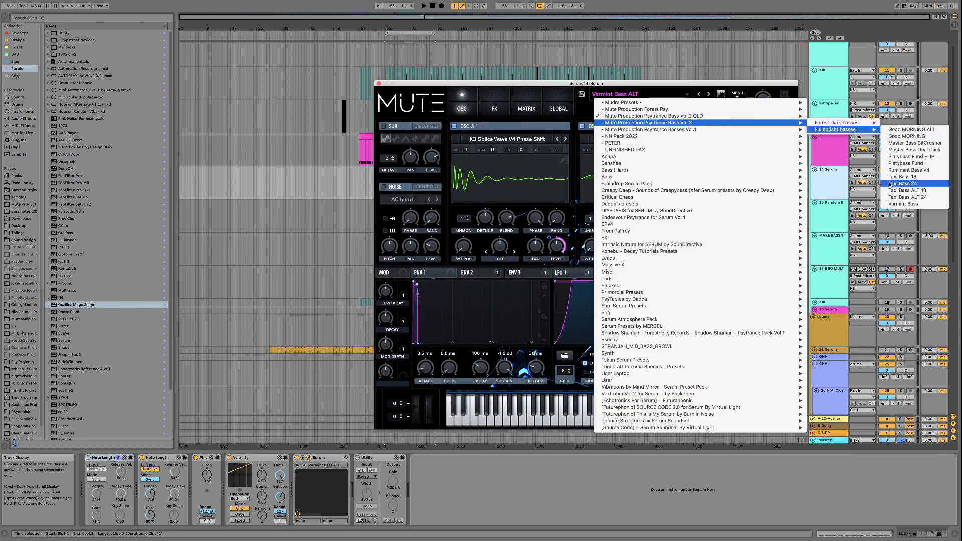
click(909, 205)
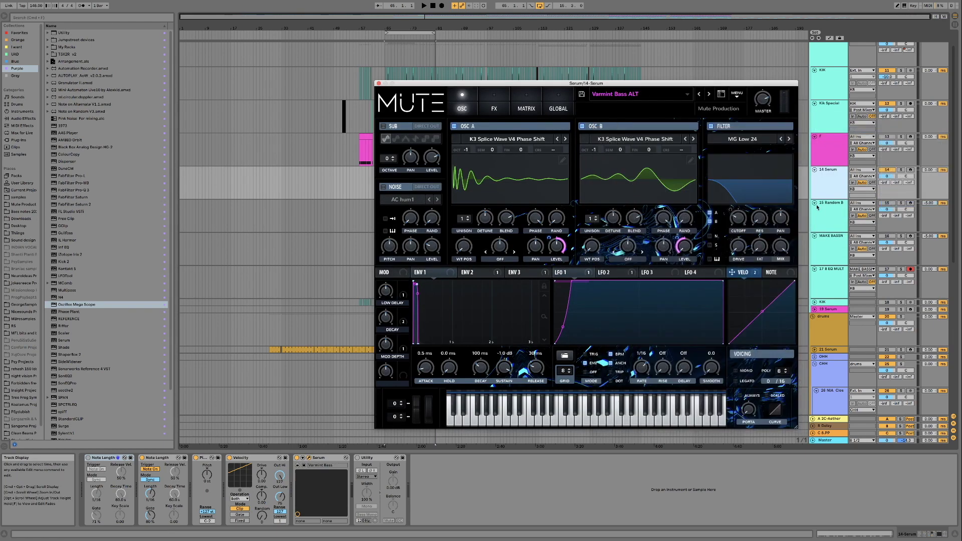
Move the Varmint Bass Serum window aside so the clips and macros are both in view, and start playback
drag(408, 85, 484, 207)
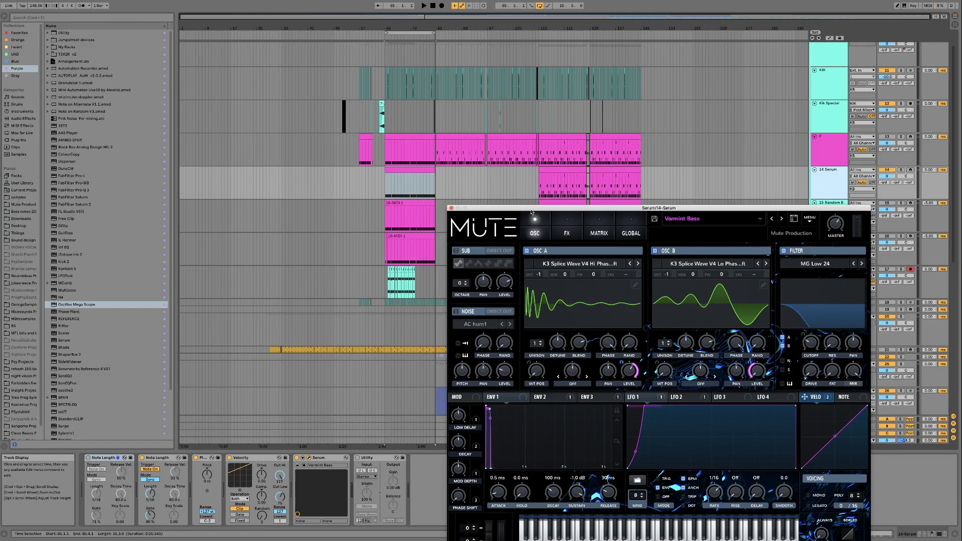
drag(534, 212, 541, 186)
key(space)
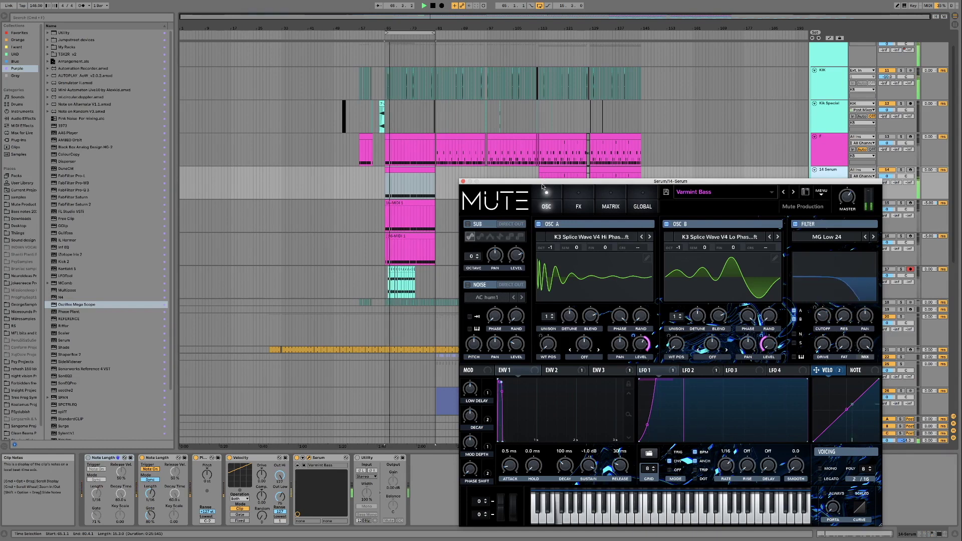
drag(543, 187, 533, 161)
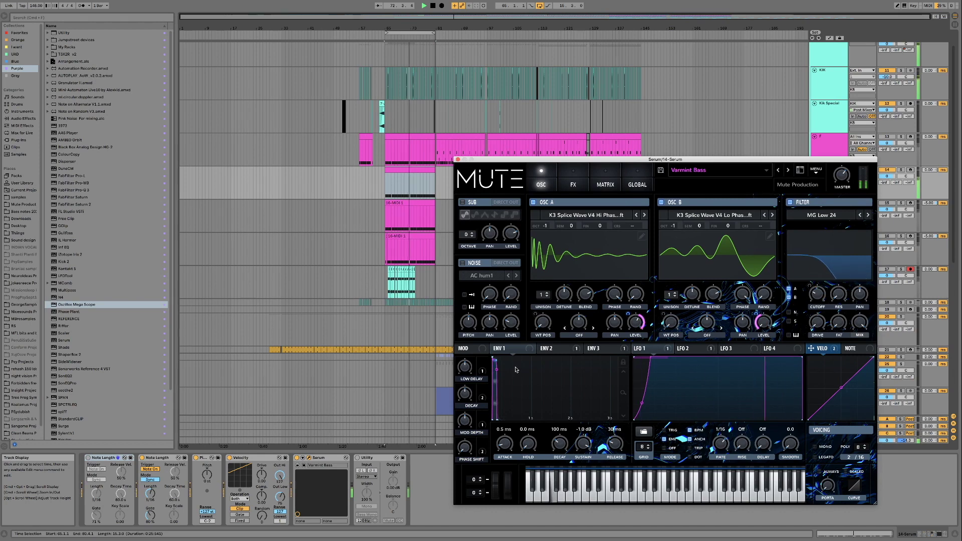
Adjust the Decay, Mod Depth and Phase Shift macros of Varmint Bass while auditioning the bass
mouse_move(467, 399)
mouse_down()
mouse_move(463, 426)
mouse_move(468, 337)
mouse_move(465, 415)
mouse_up()
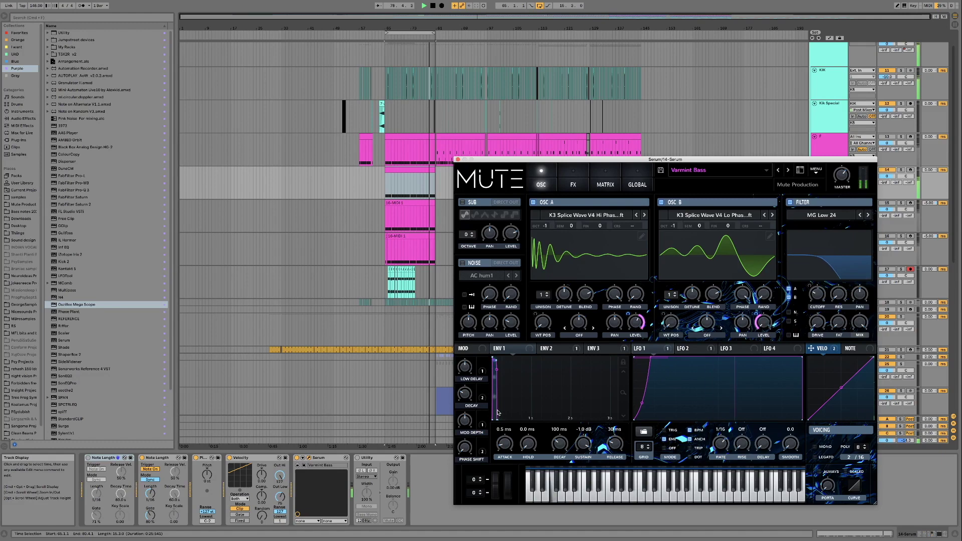
mouse_move(466, 420)
mouse_down()
mouse_move(465, 449)
mouse_move(462, 349)
mouse_move(457, 426)
mouse_up()
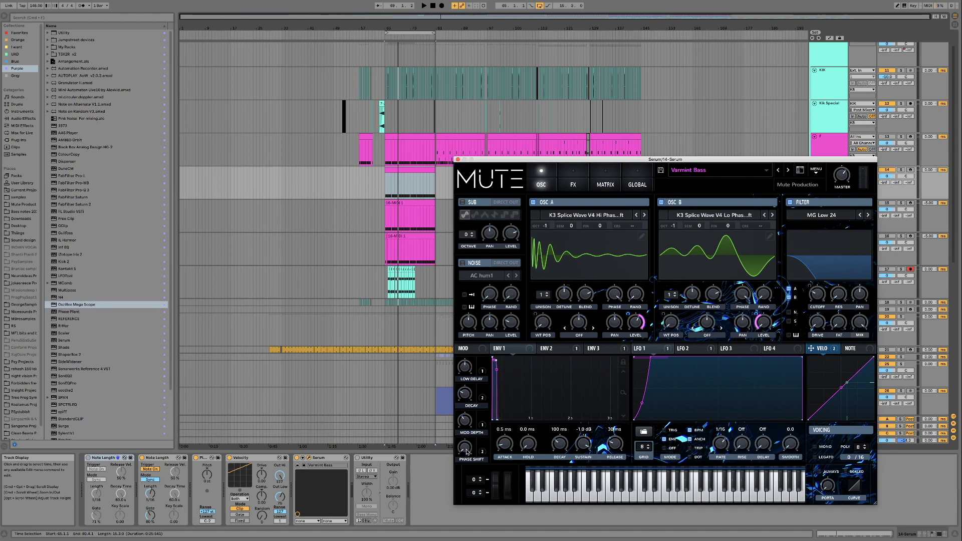
key(space)
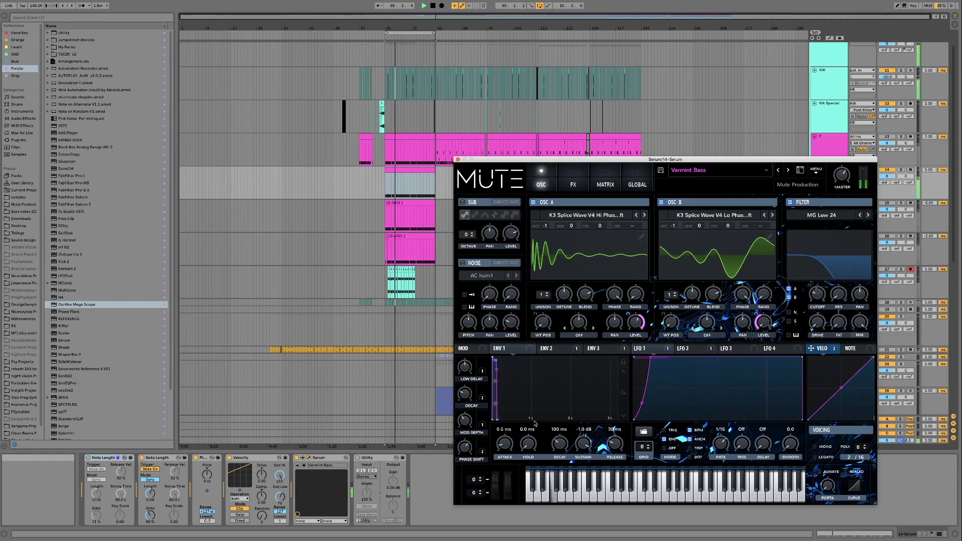
key(space)
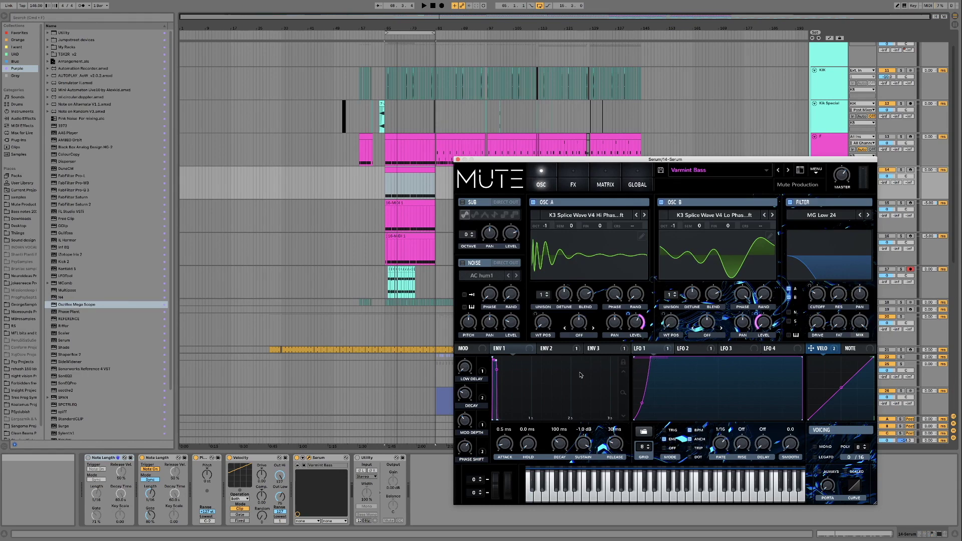
Audition Varmint Bass from the start of the loop while adjusting its Low Delay macro
key(space)
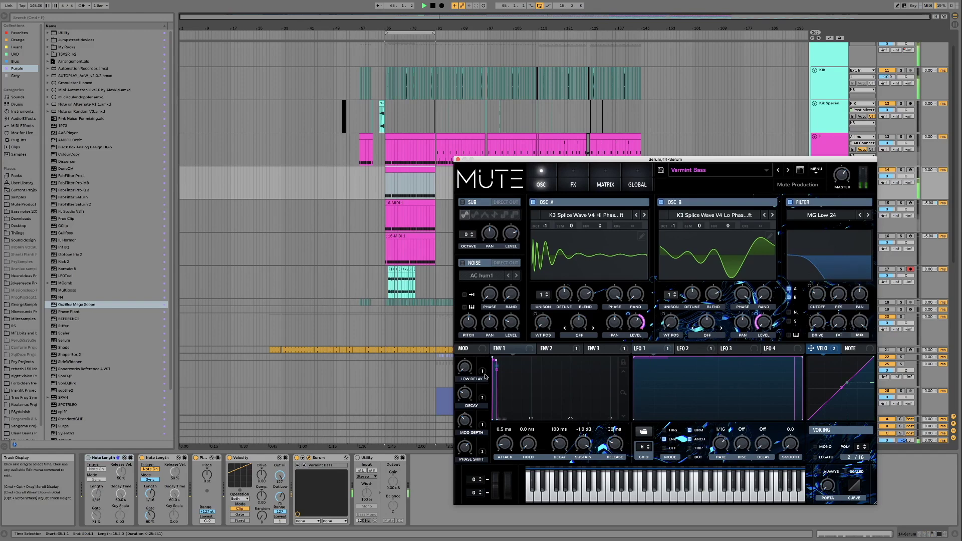
key(space)
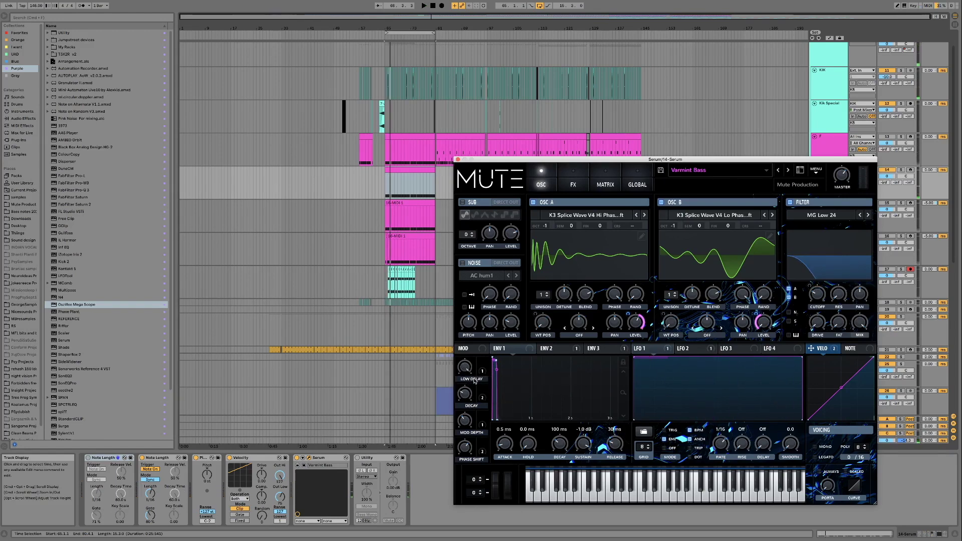
key(space)
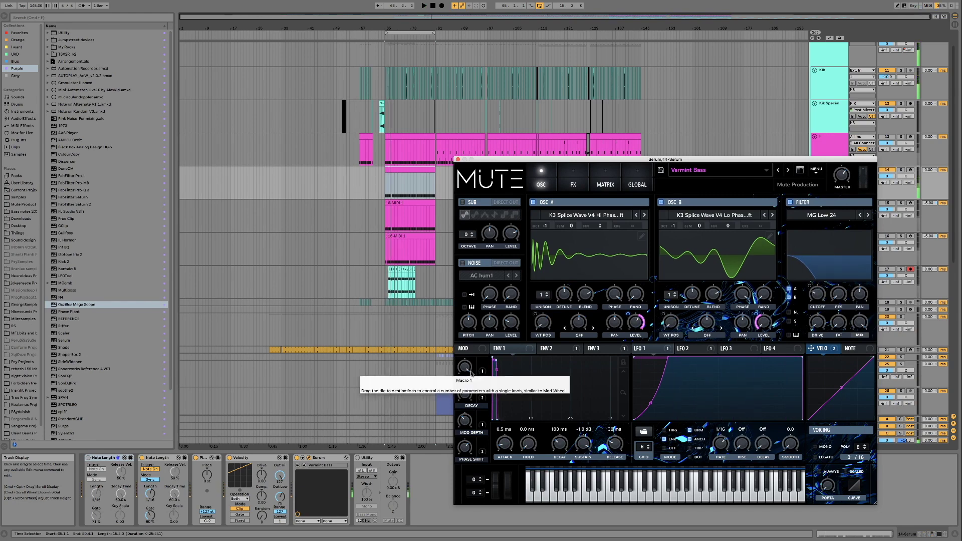
mouse_move(467, 366)
mouse_down()
mouse_move(460, 401)
mouse_move(470, 351)
mouse_move(467, 368)
mouse_up()
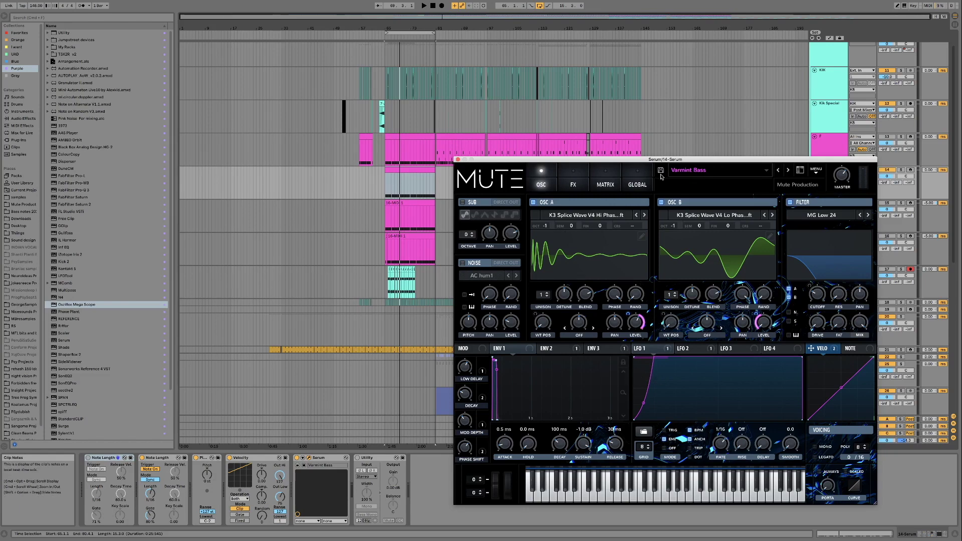
Load the Taxi Bass 24 preset from the Fullon(ish) basses, play it and compare it briefly with the adjacent preset
click(457, 160)
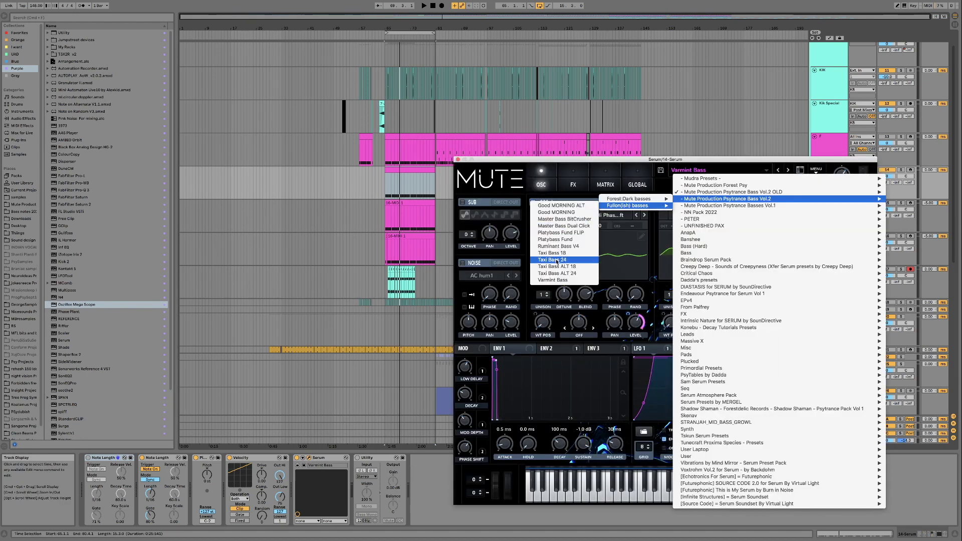
click(557, 261)
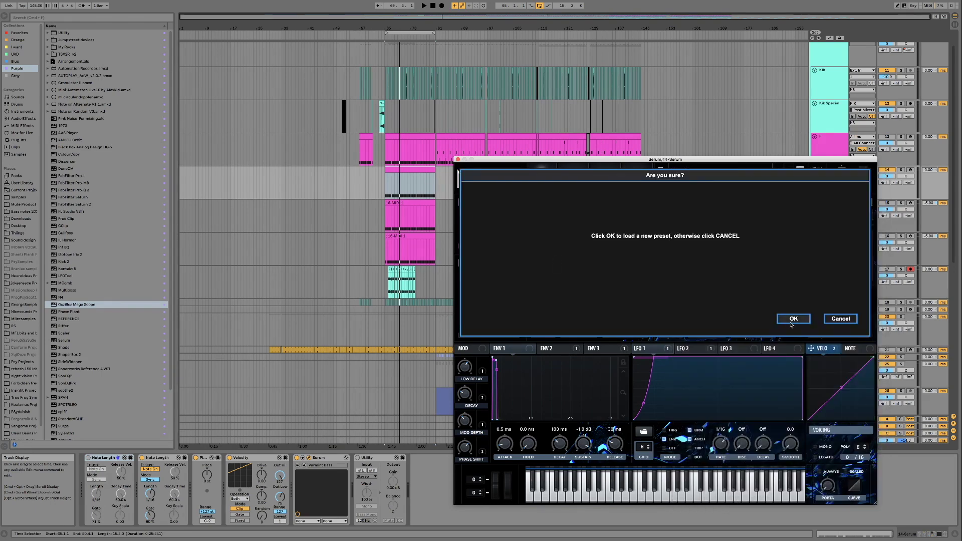
click(792, 320)
key(space)
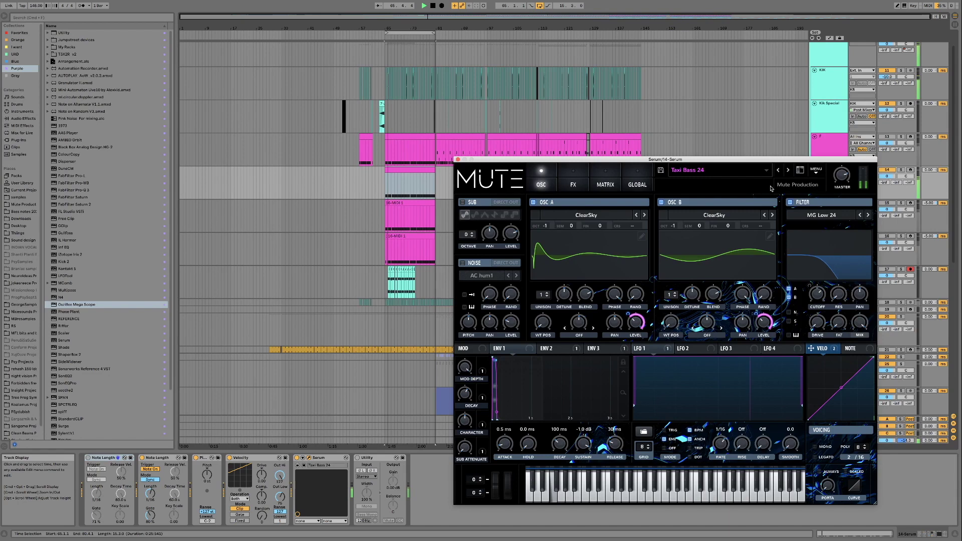
click(779, 171)
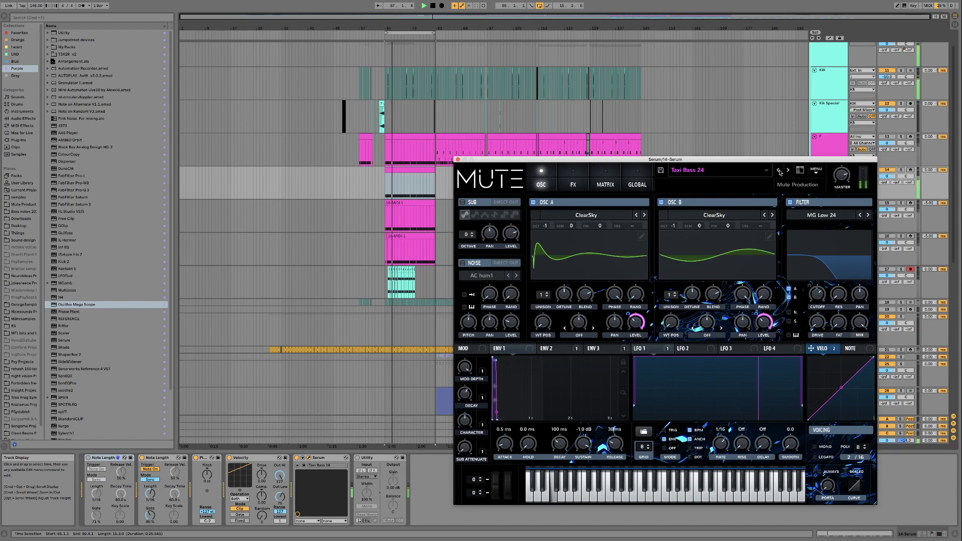
click(788, 171)
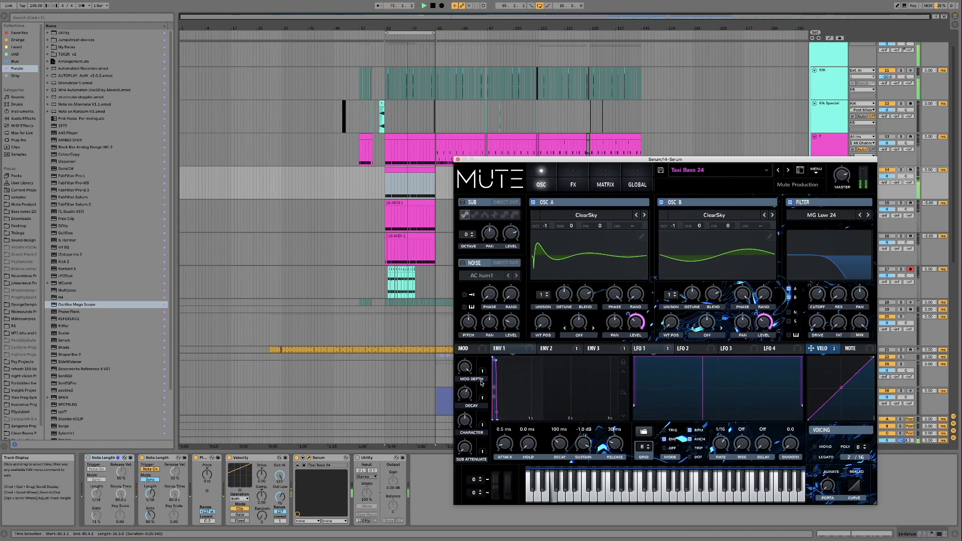
Adjust the Mod Depth, Decay, Character and Sub Attenuate macros of Taxi Bass 24 while the bass plays
mouse_move(466, 372)
mouse_down()
mouse_move(461, 449)
mouse_move(460, 356)
mouse_move(460, 389)
mouse_up()
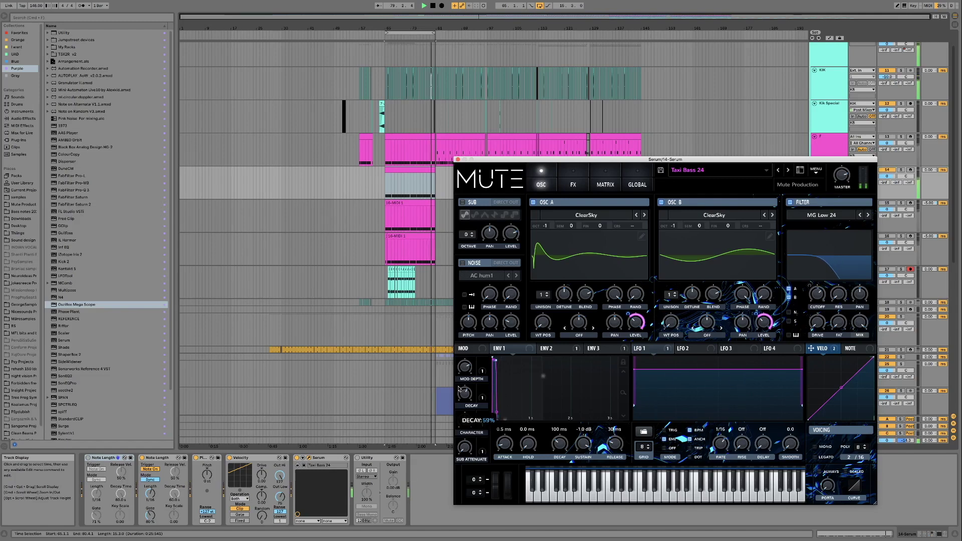
drag(465, 421, 462, 400)
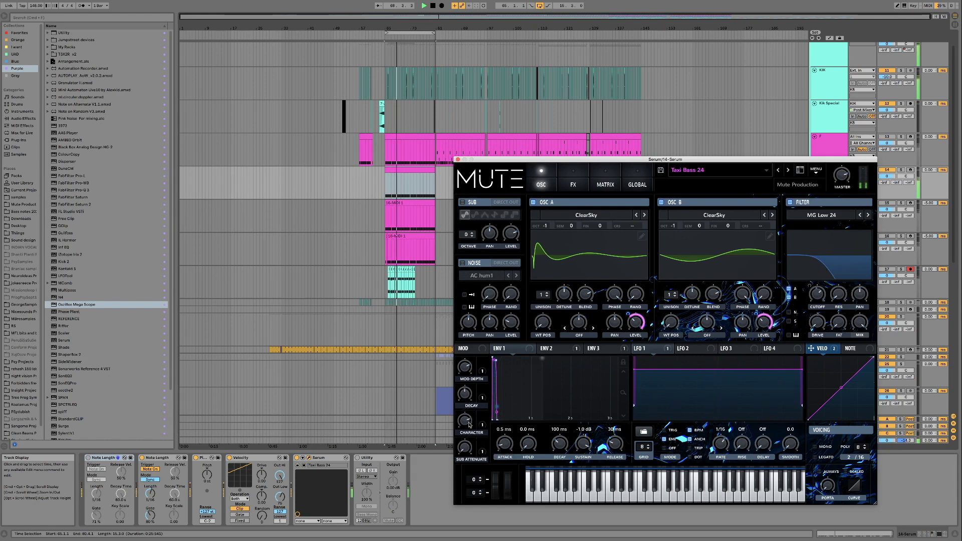
drag(463, 451, 465, 429)
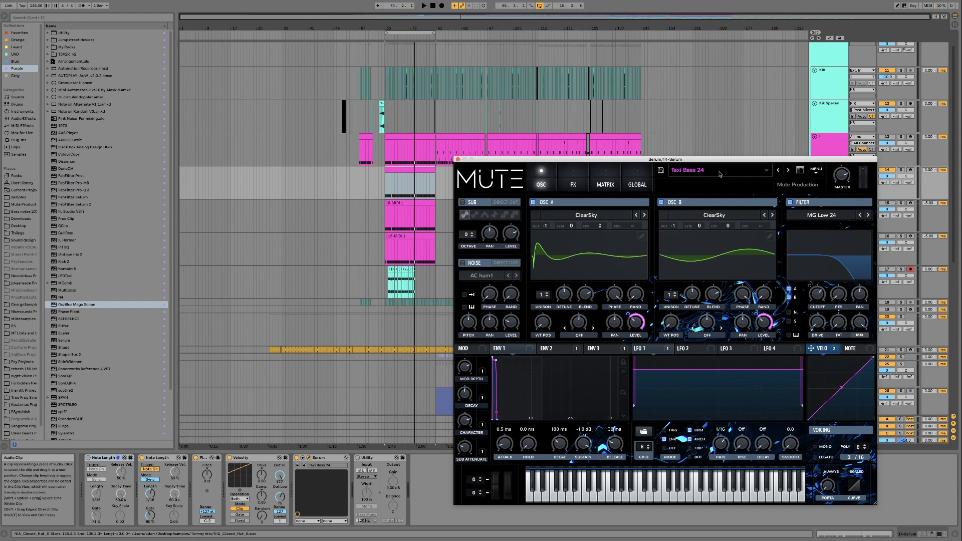
Load the Ruminant Bass V4 preset from the Fullon(ish) basses of Mute Production Psytrance Bass Vol.2 and play the bass
click(741, 174)
mouse_move(722, 199)
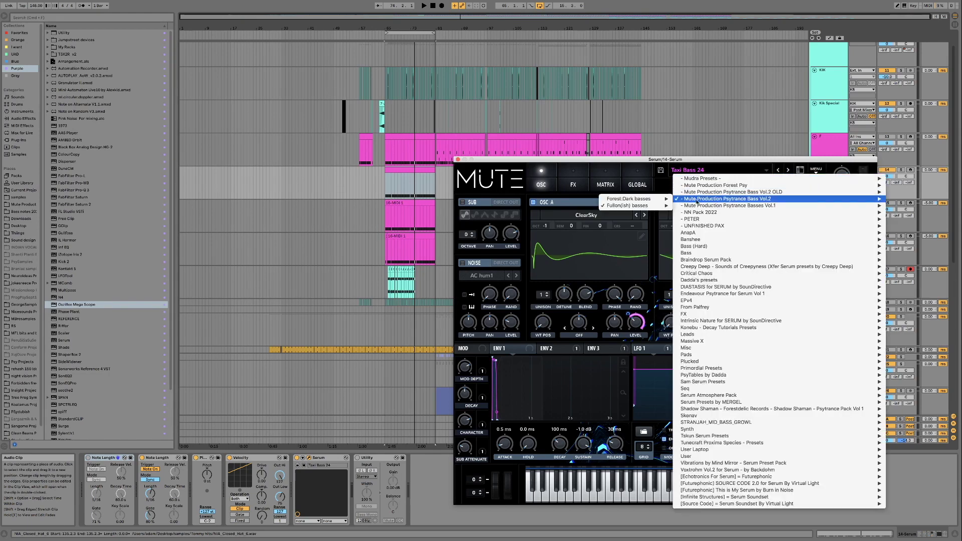
mouse_move(650, 206)
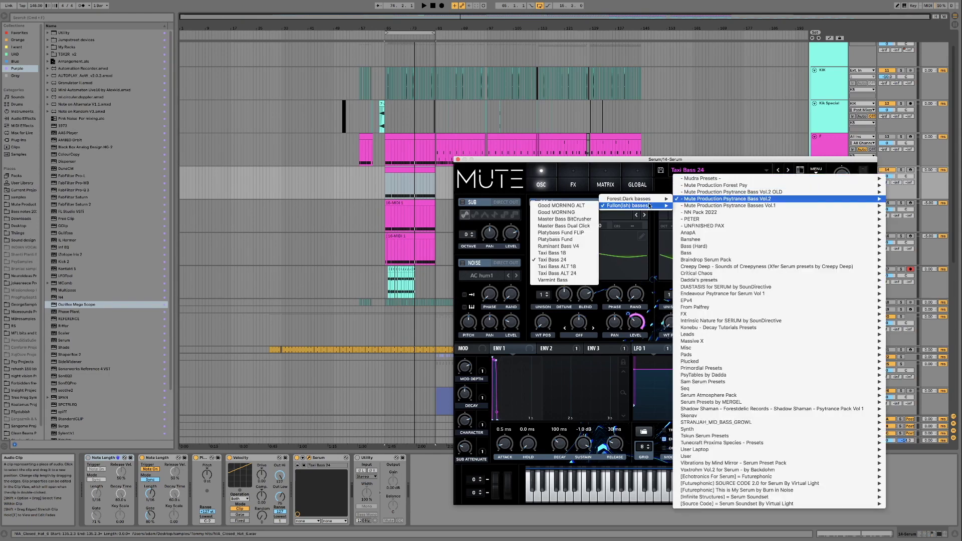
click(564, 248)
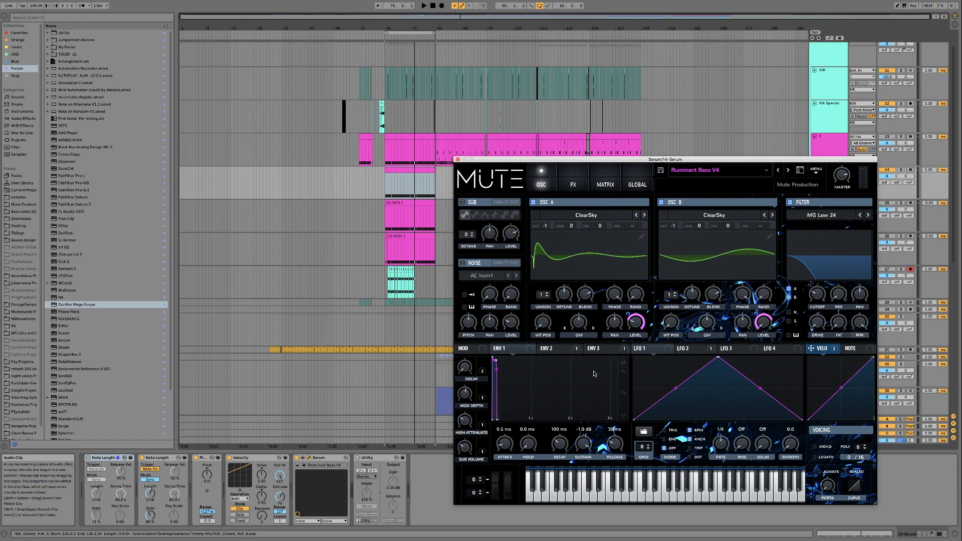
key(space)
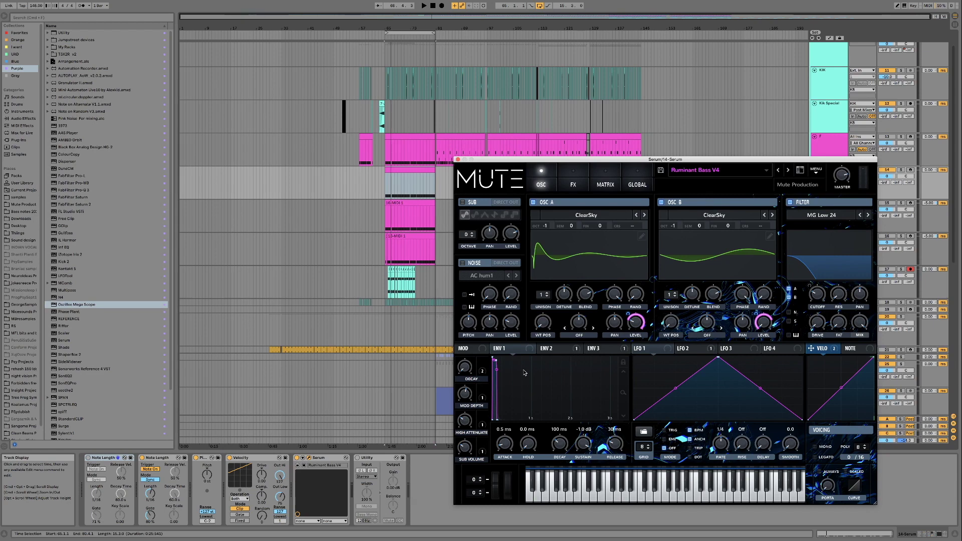
key(space)
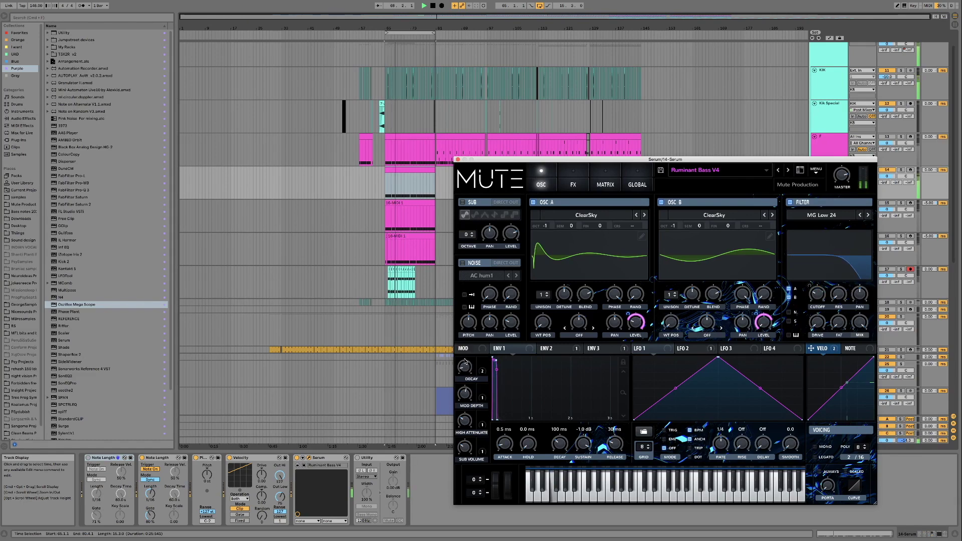
Adjust the Mod Depth, High Attenuate and Sub Volume macros of Ruminant Bass V4 while auditioning, and stop playback
mouse_move(465, 399)
mouse_down()
mouse_move(462, 430)
mouse_move(462, 367)
mouse_move(460, 388)
mouse_up()
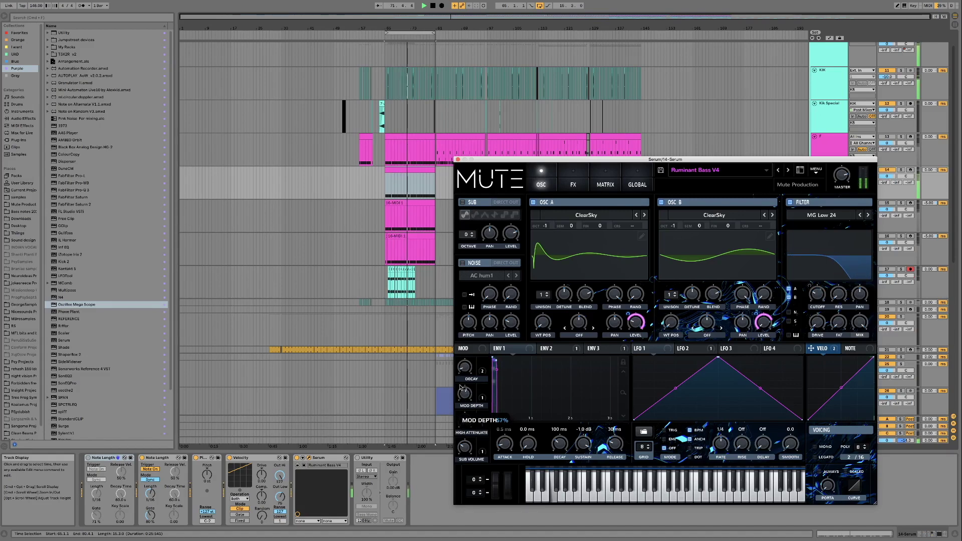
drag(465, 422, 467, 453)
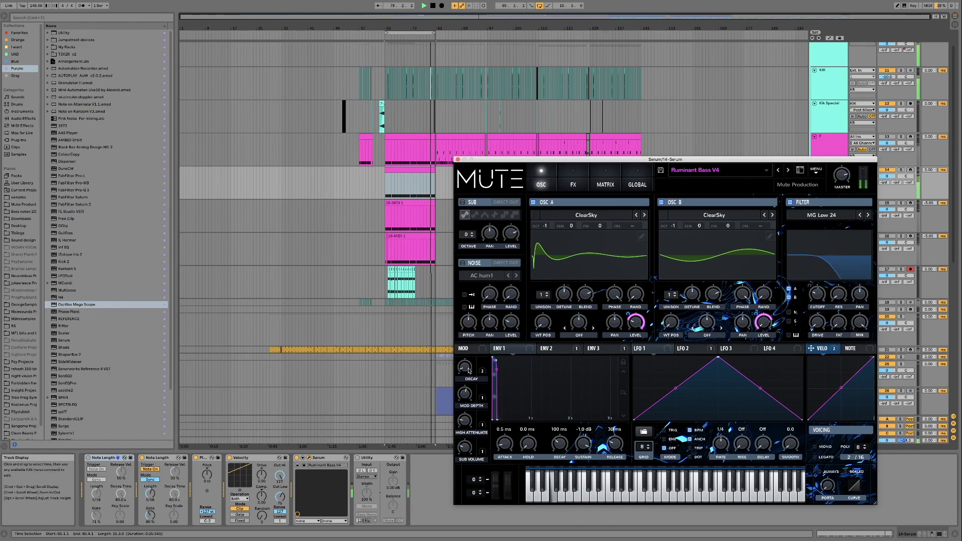
key(space)
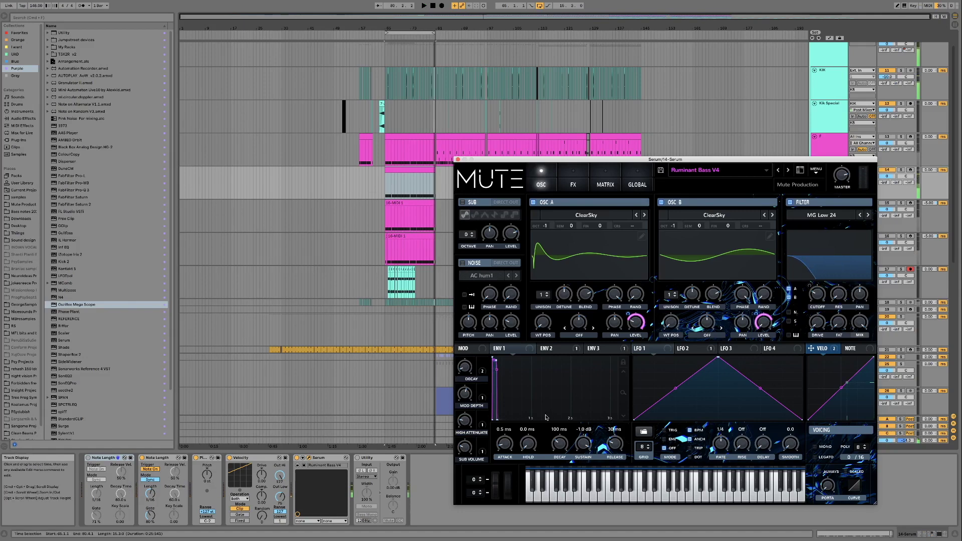
Load the Master Bass BitCrusher preset from the Fullon(ish) basses of Mute Production Psytrance Bass Vol.2 and play the bass
click(160, 461)
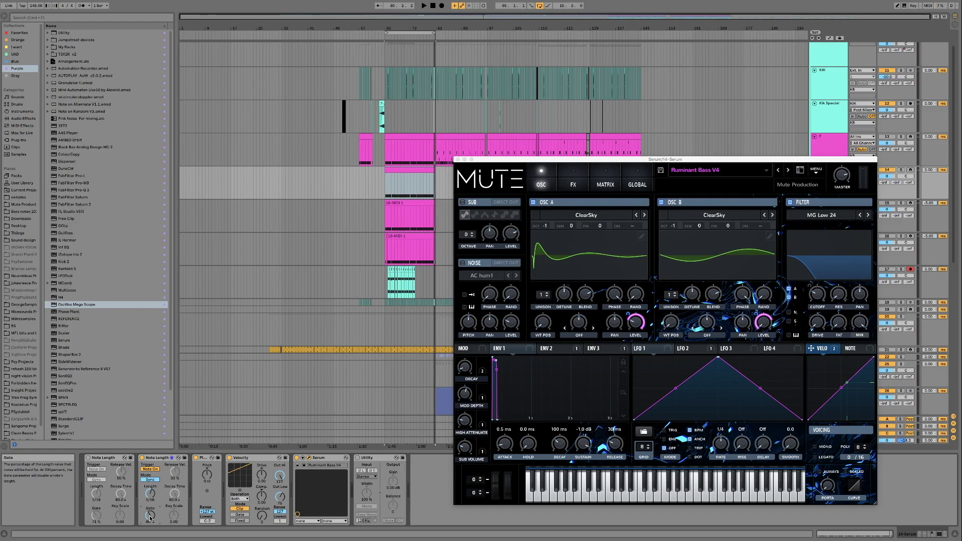
click(719, 170)
mouse_move(727, 198)
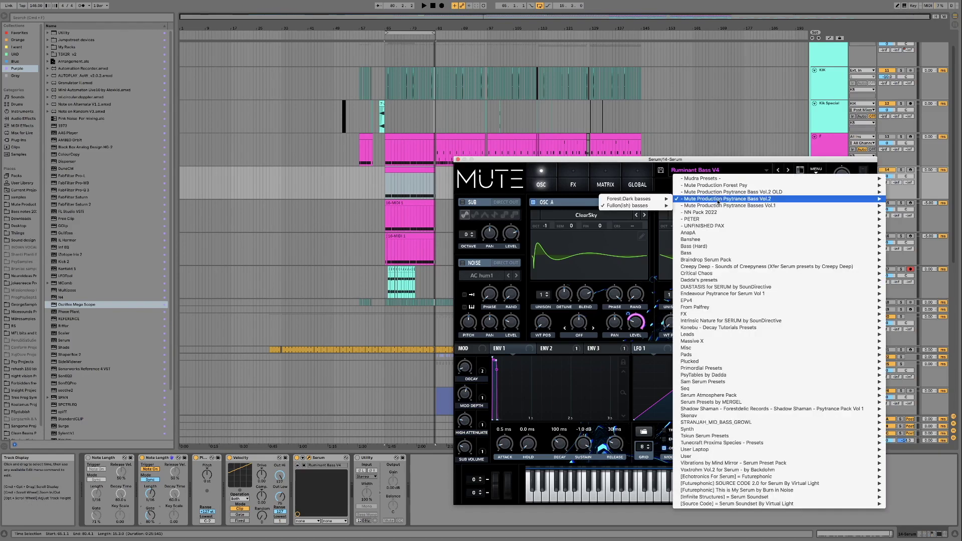
mouse_move(627, 205)
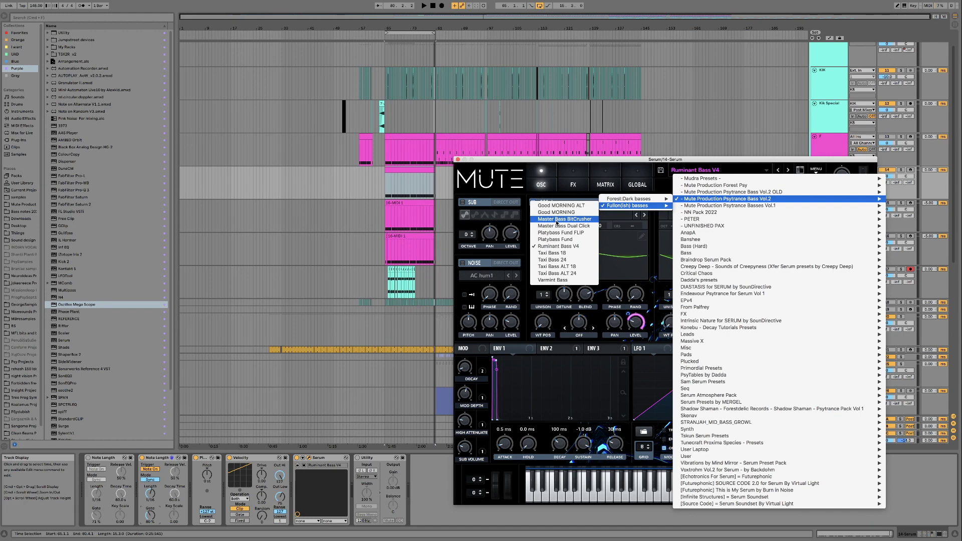
click(557, 223)
key(Return)
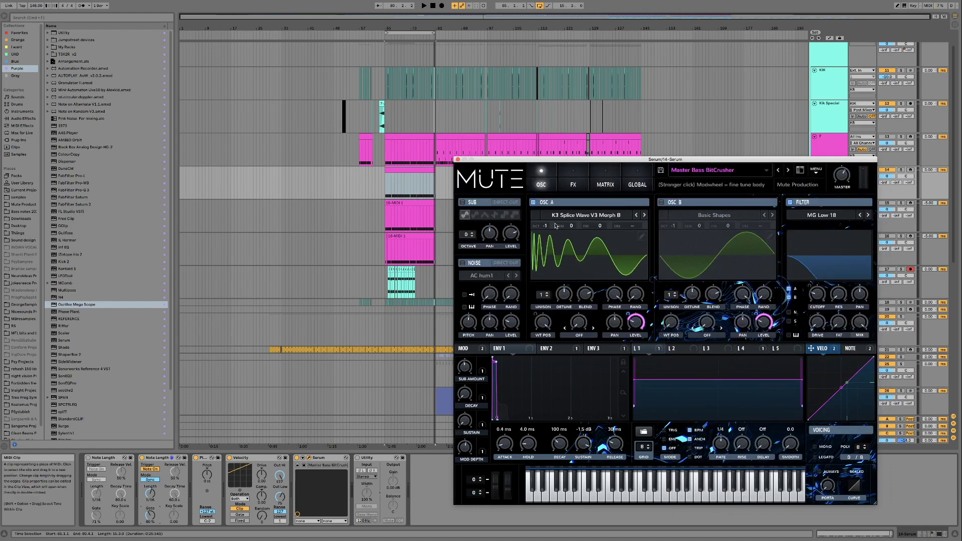
drag(575, 164, 568, 172)
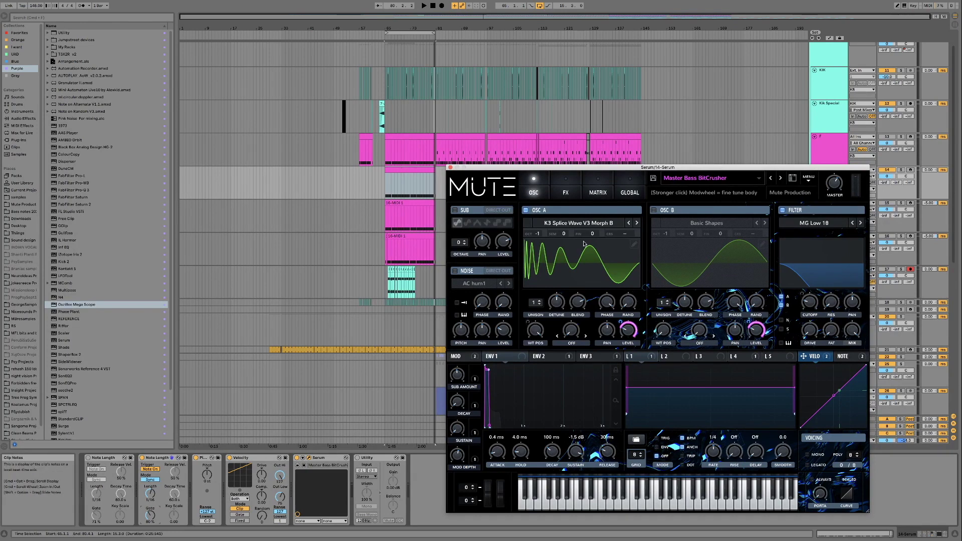
key(space)
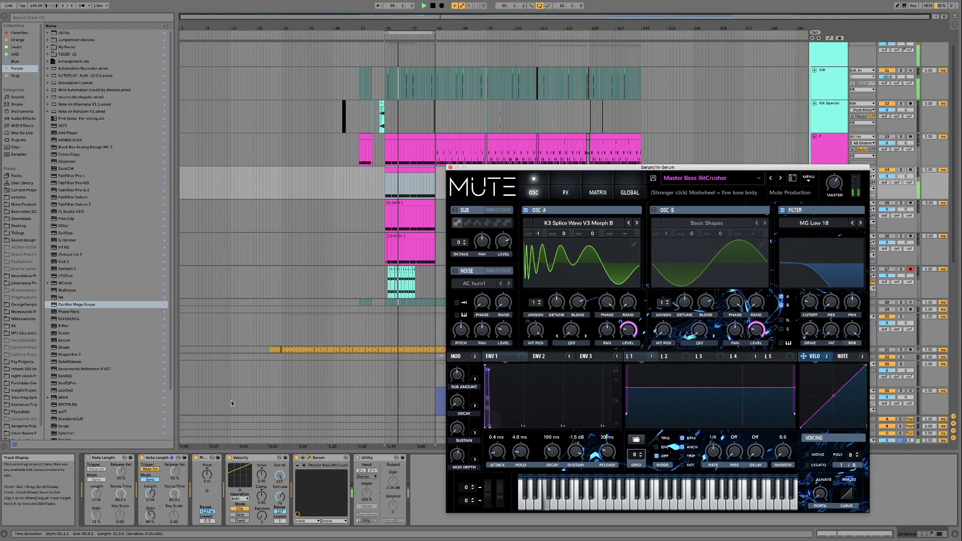
Adjust the transposition of the Pitch device during playback, stop playing and toggle the device
click(208, 479)
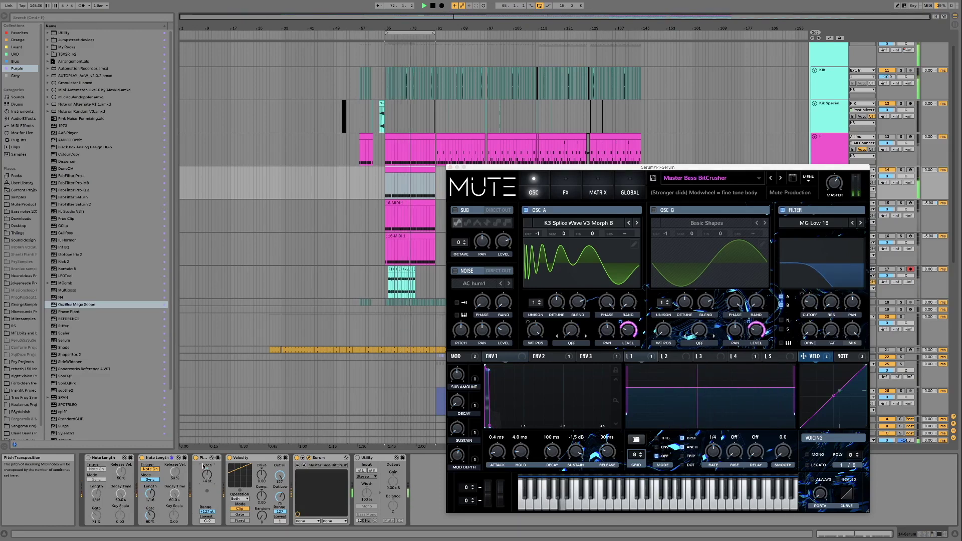
key(space)
click(196, 458)
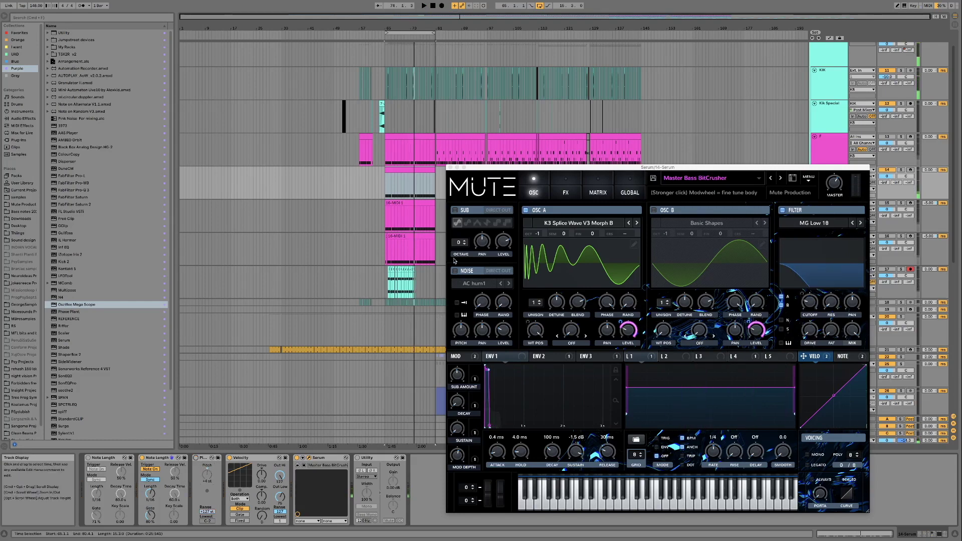
Open the bass MIDI clip and change each of its first two note groups to one short F note followed by one long one
double_click(415, 170)
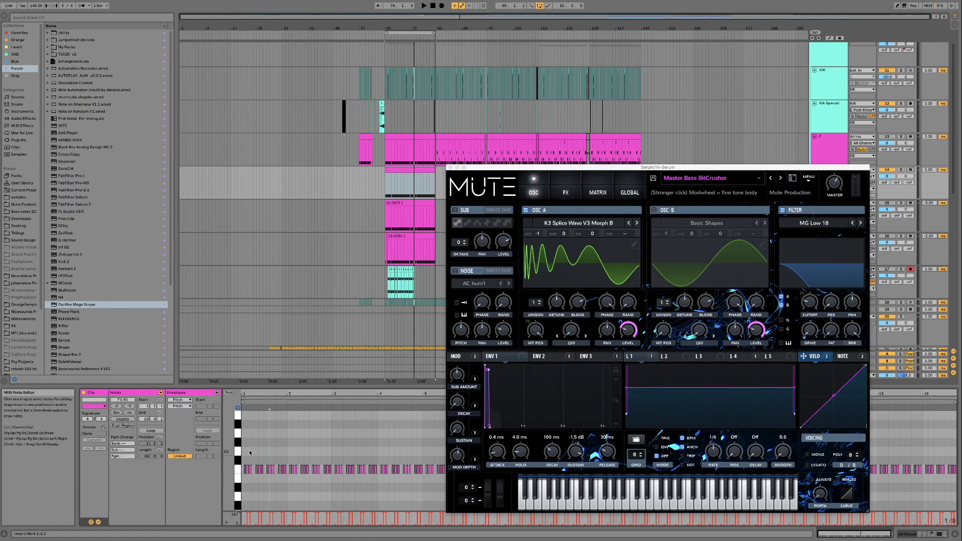
click(247, 470)
scroll(248, 471, up, 5)
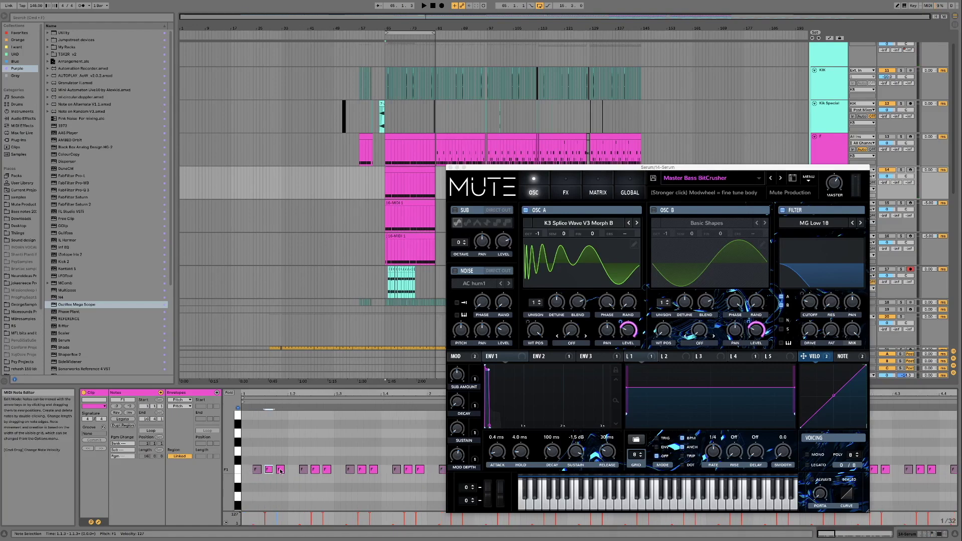
drag(271, 470, 282, 470)
click(260, 472)
click(271, 473)
click(302, 473)
drag(318, 472, 329, 473)
click(302, 472)
Loop the first two beats of the bass clip and audition them while toggling the Pitch device
drag(337, 440, 242, 443)
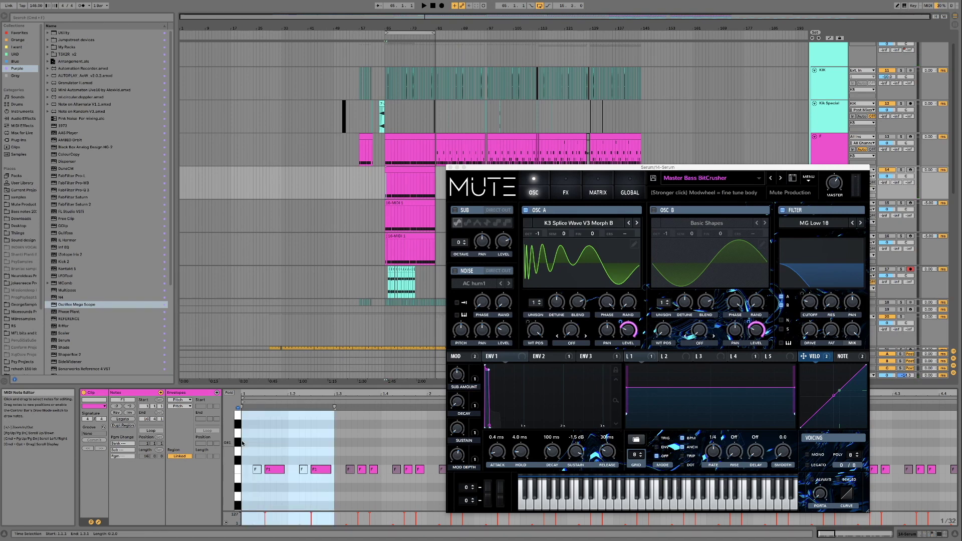
key(super+l)
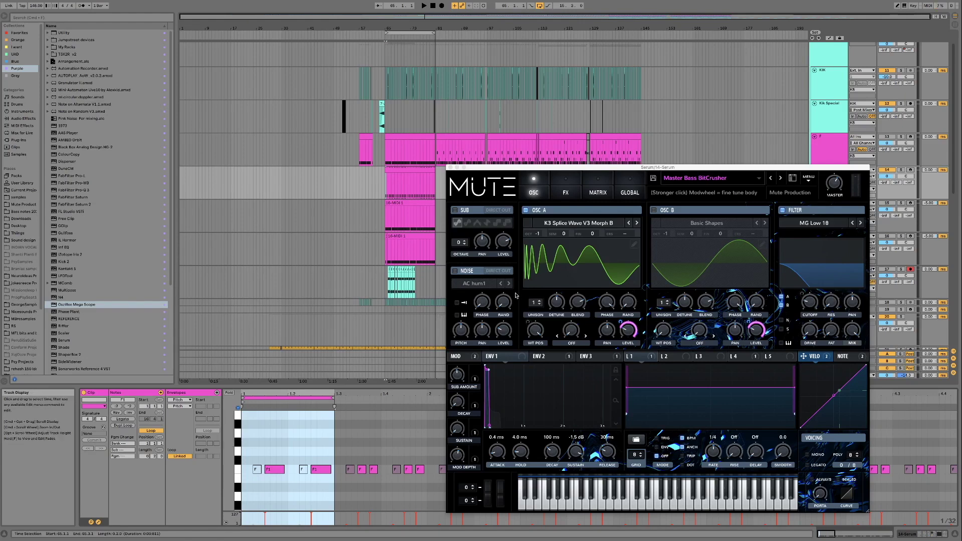
key(space)
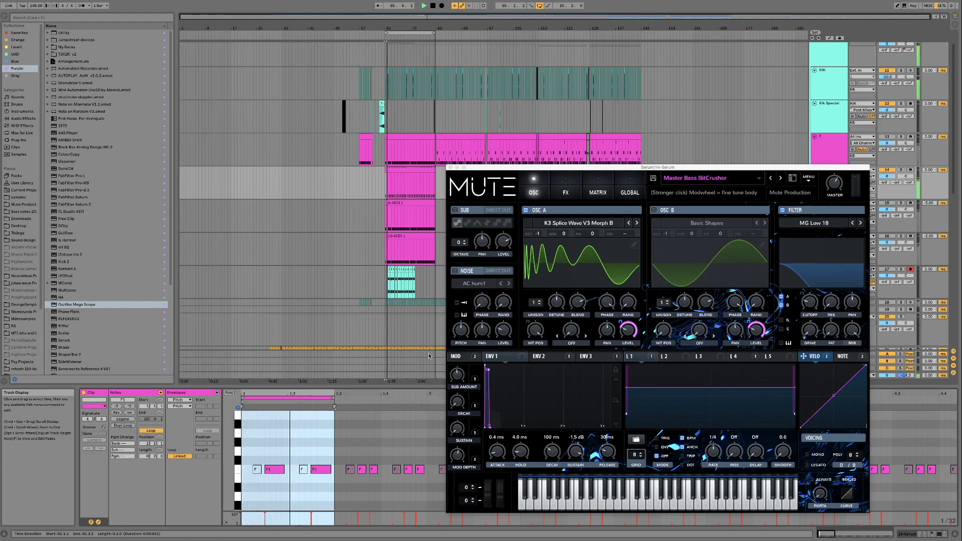
key(shift+Tab)
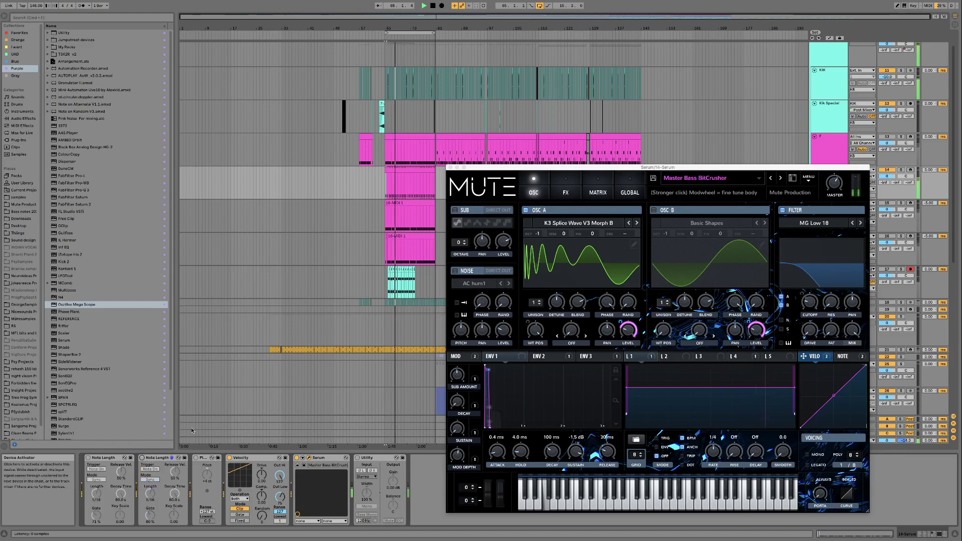
click(196, 458)
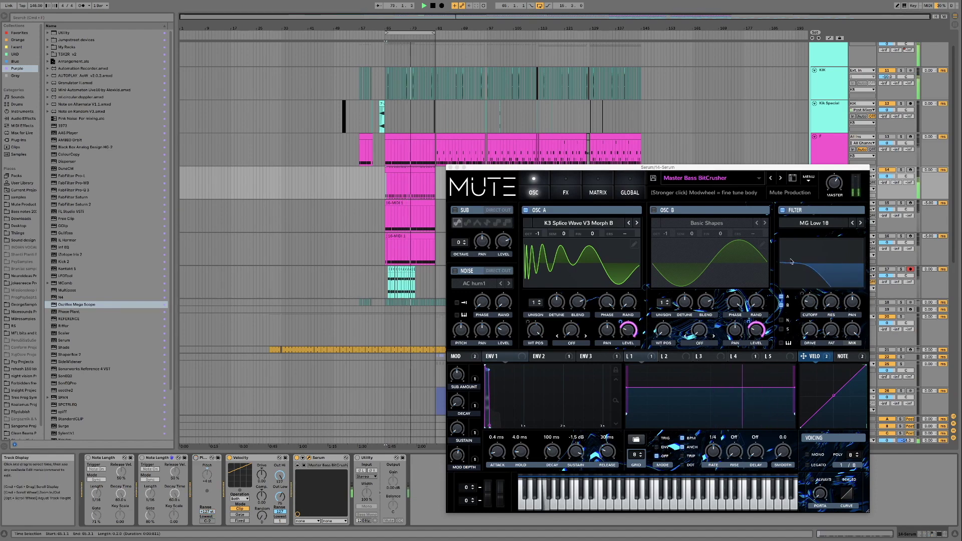
Reopen the bass clip and move its loop to the next two beats, containing the original three-note groups
scroll(826, 118, up, 2)
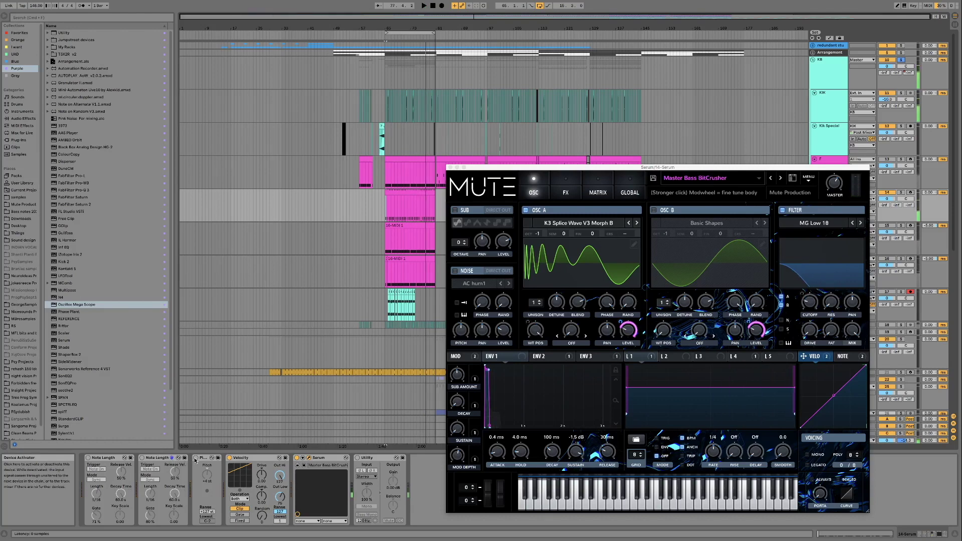
double_click(411, 205)
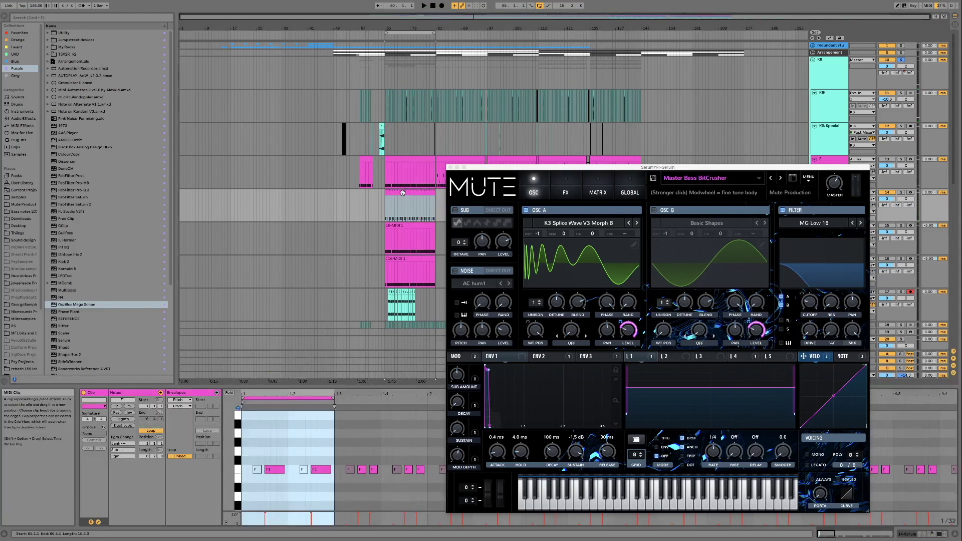
click(384, 195)
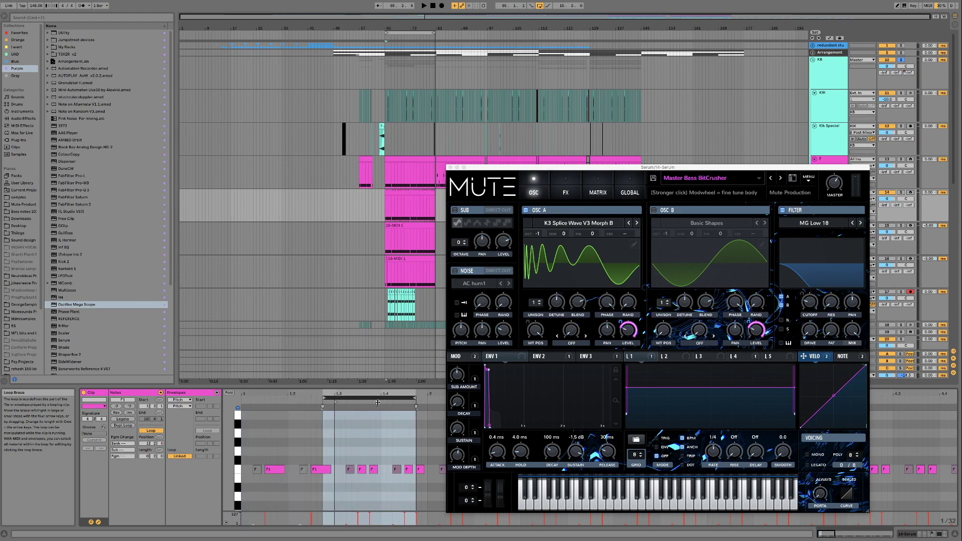
click(400, 194)
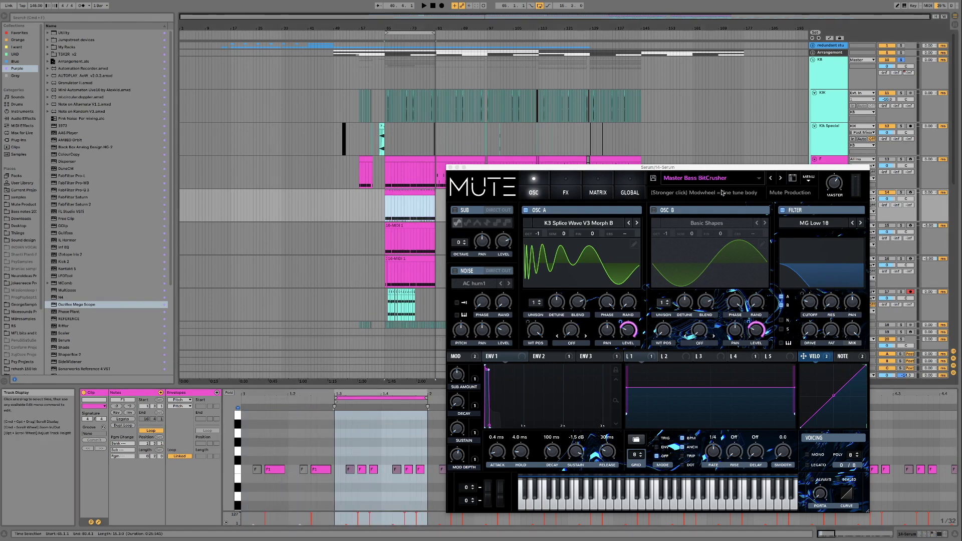
Load the Master Bass Dual Click preset from Mute Production Psytrance Bass Vol.2 and play it briefly
click(738, 183)
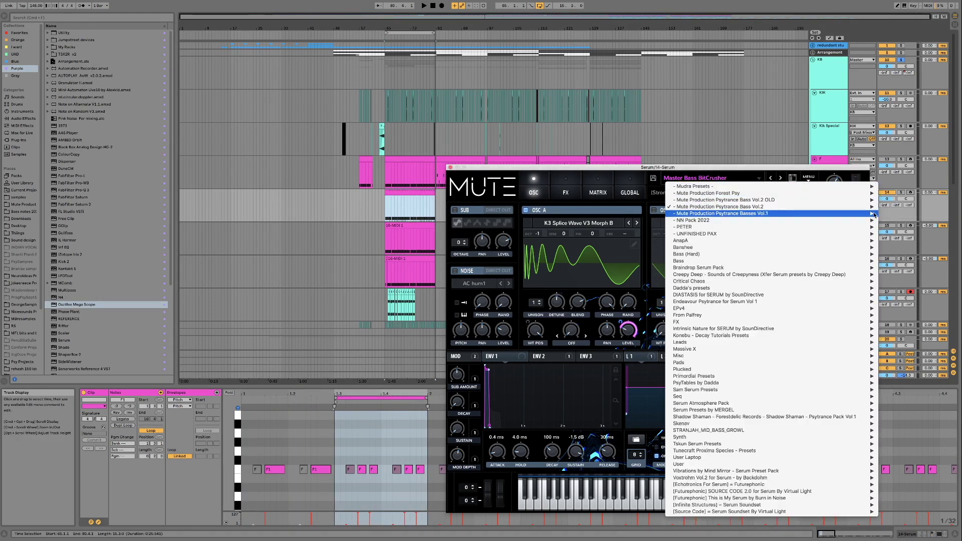
mouse_move(867, 211)
mouse_move(908, 213)
click(842, 236)
drag(480, 172, 479, 173)
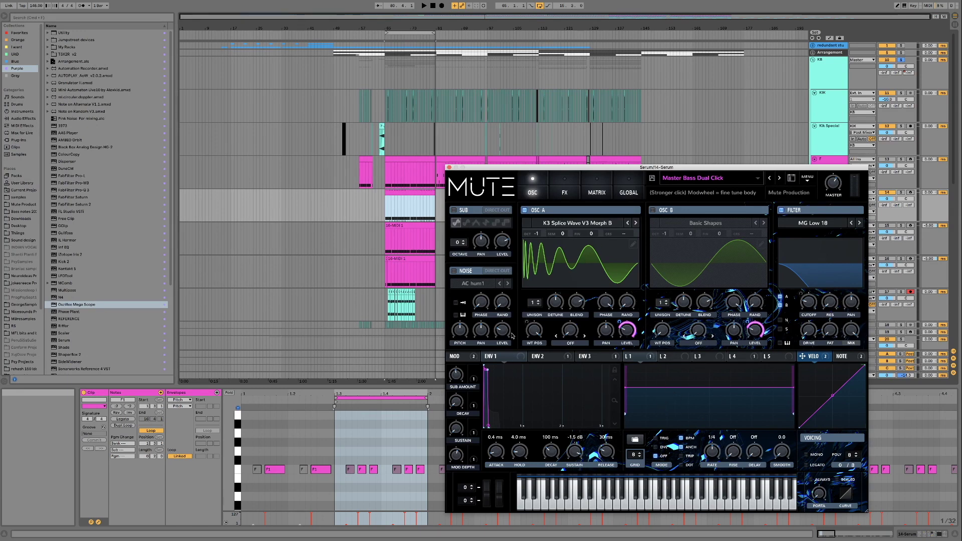
key(space)
key(space)
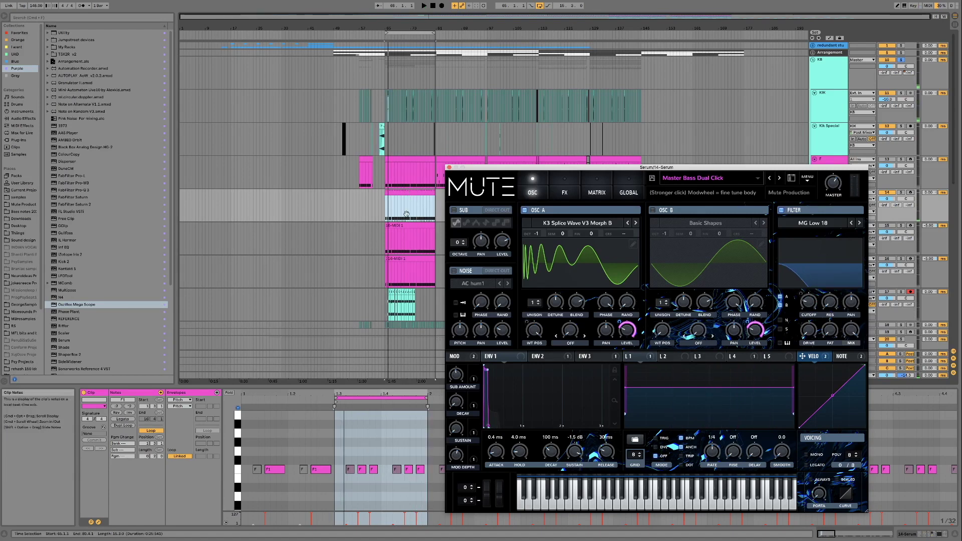
Play the edited bass pattern with Master Bass Dual Click while adjusting the Sustain macro and the Pitch device's transposition
click(343, 507)
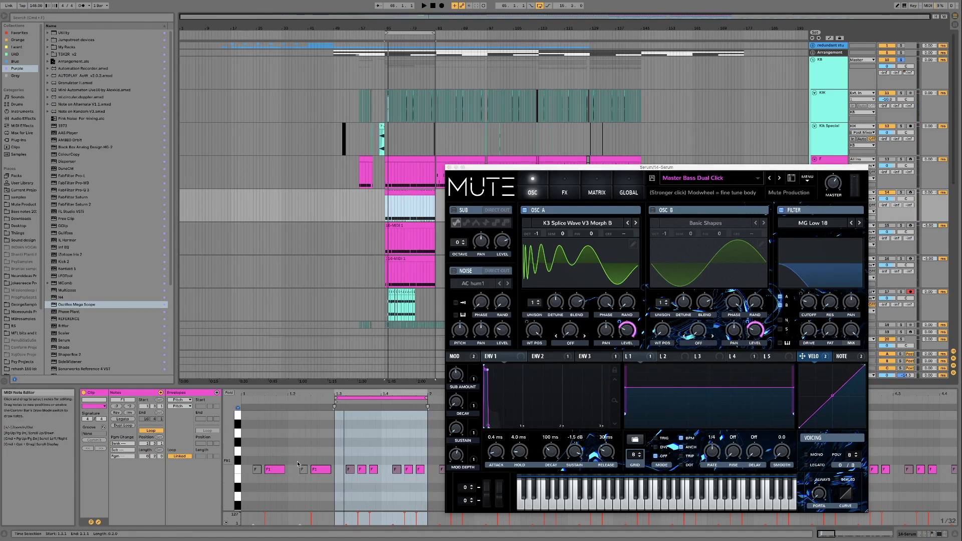
key(shift+Tab)
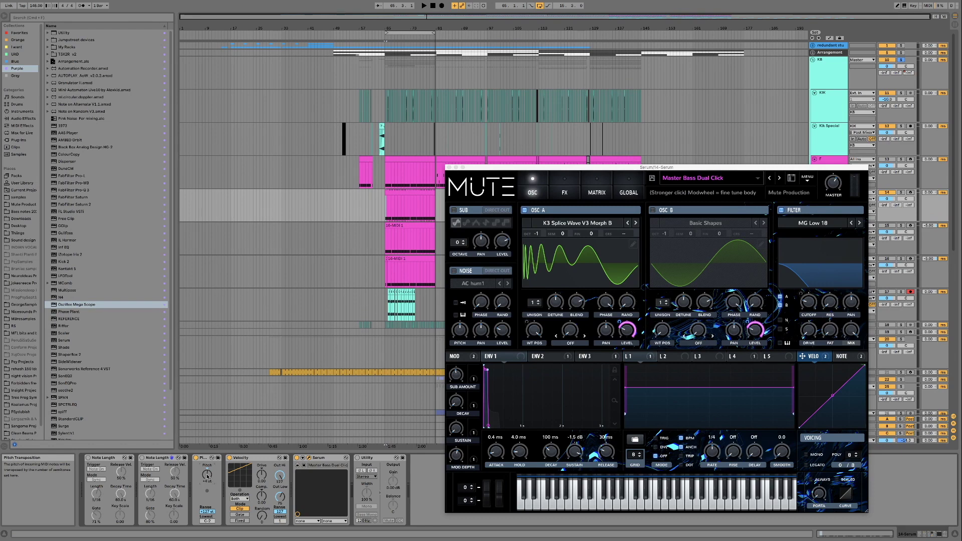
key(space)
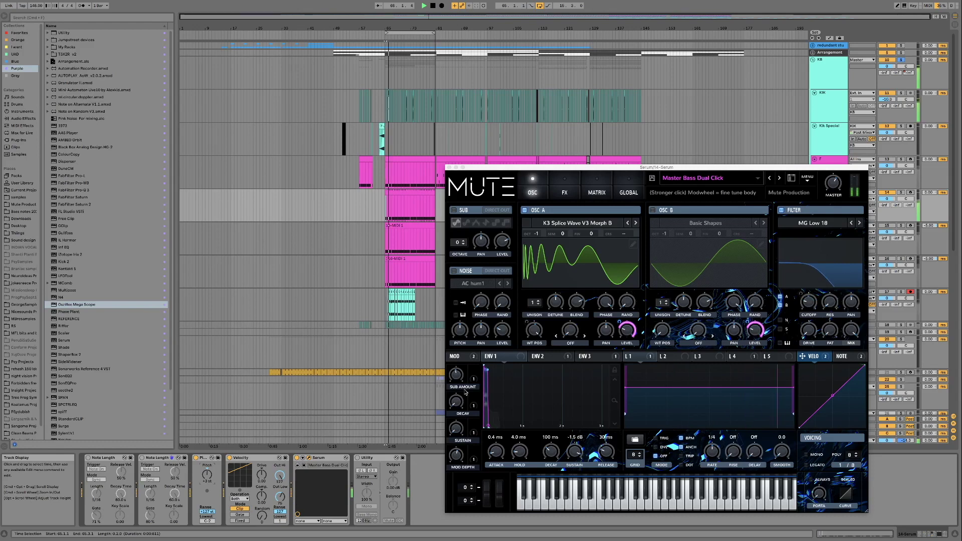
click(457, 432)
drag(458, 432, 449, 456)
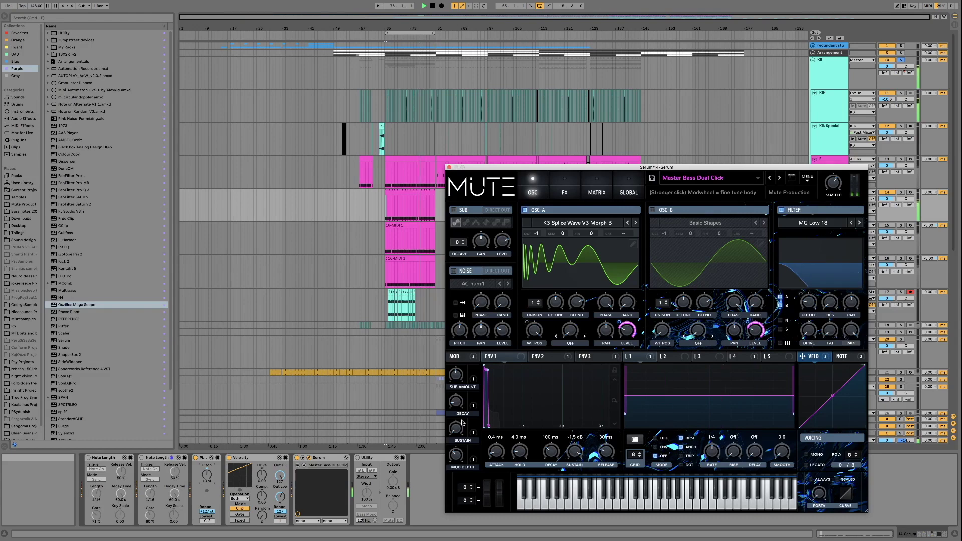
mouse_move(460, 381)
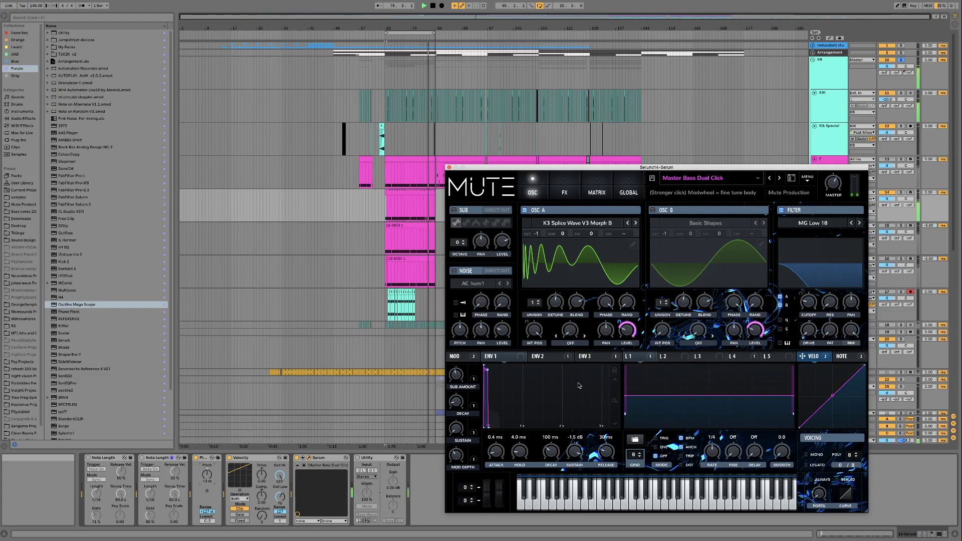
click(207, 475)
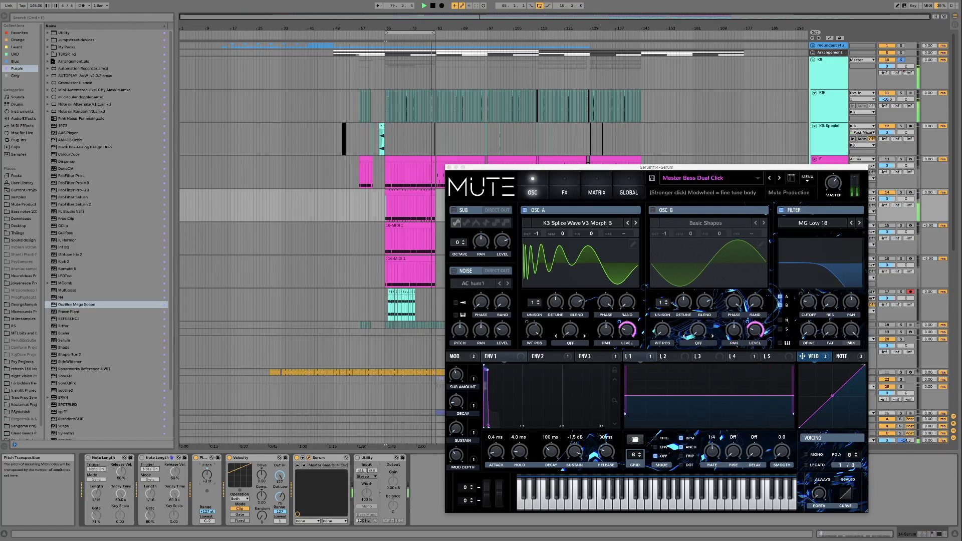